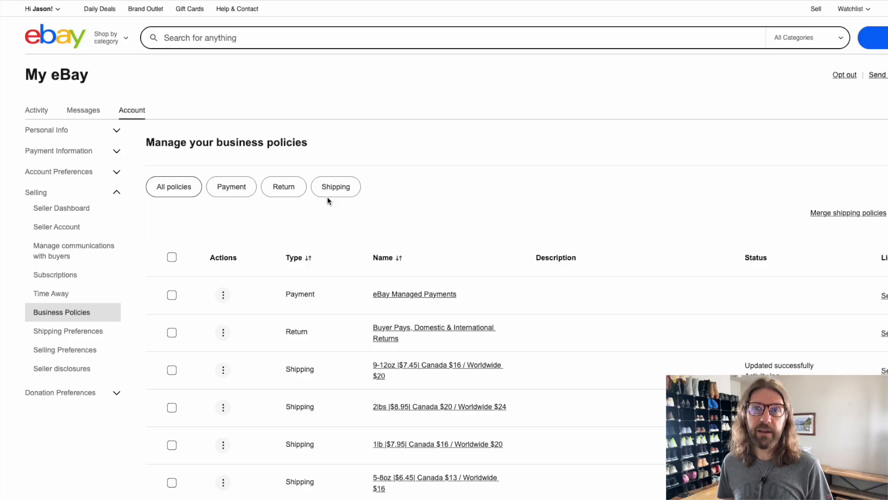
Show the payment policies, then create and save a new payment policy named "Immediate Payment"
{"action": "left_click", "coordinate": [228, 194]}
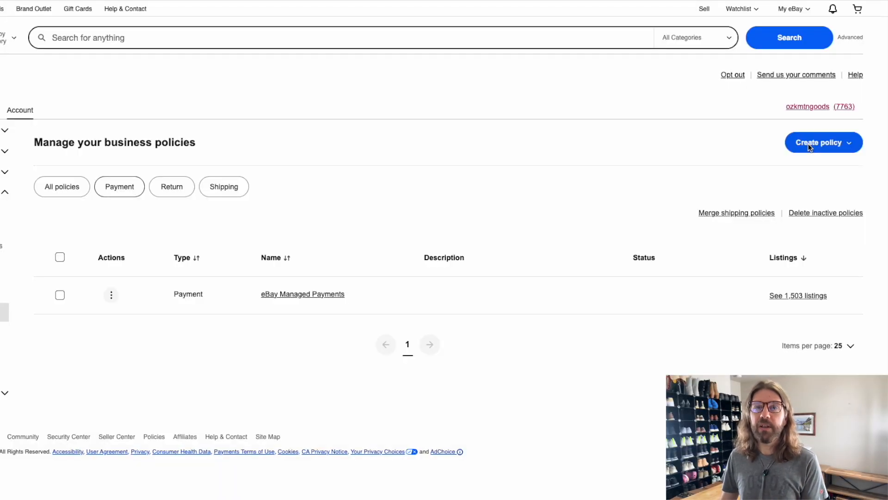
{"action": "left_click", "coordinate": [809, 143]}
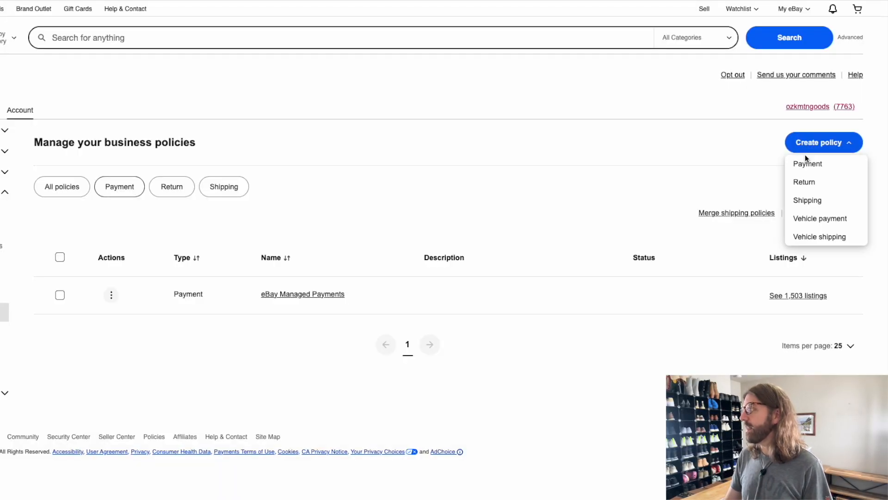
{"action": "left_click", "coordinate": [802, 168]}
{"action": "left_click", "coordinate": [147, 87]}
{"action": "type", "text": "Immediate"}
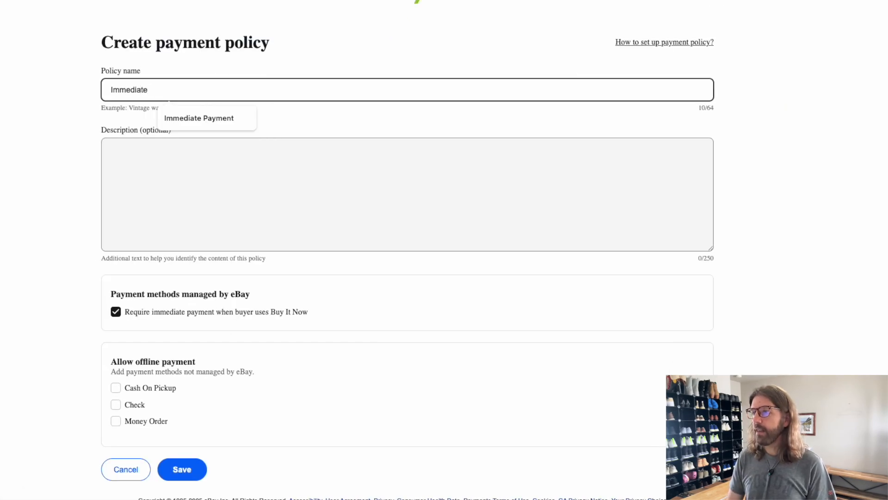
{"action": "key", "text": "Down"}
{"action": "key", "text": "Return"}
{"action": "key", "text": "Tab"}
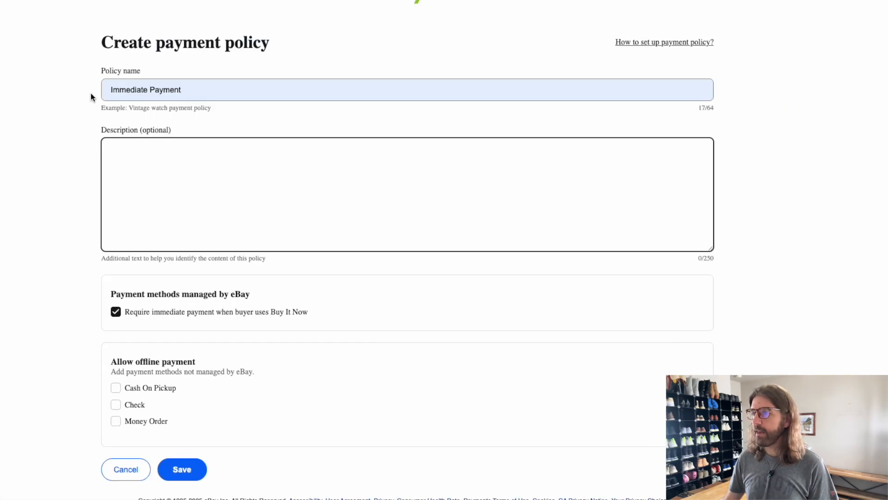
{"action": "scroll", "coordinate": [72, 148], "scroll_direction": "down", "scroll_amount": 2}
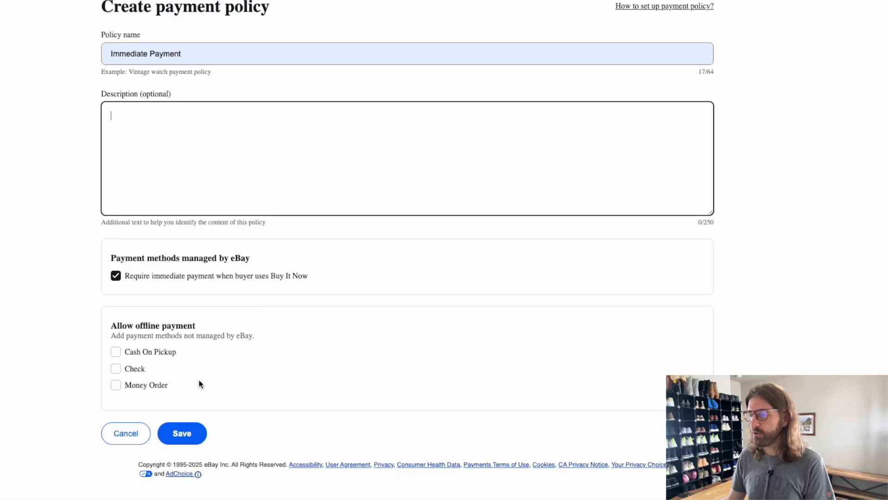
{"action": "left_click", "coordinate": [184, 435]}
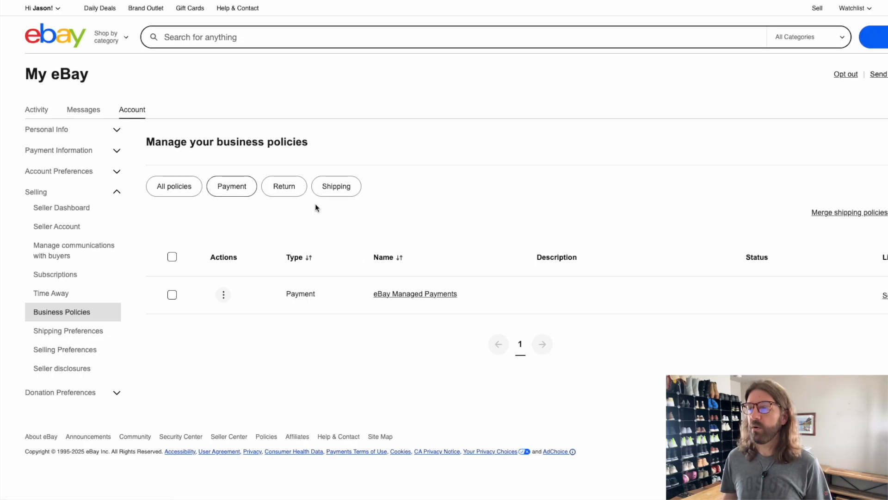
Start a new return policy named "Buyer Paid Returns" and turn on acceptance of domestic returns
{"action": "left_click", "coordinate": [289, 187]}
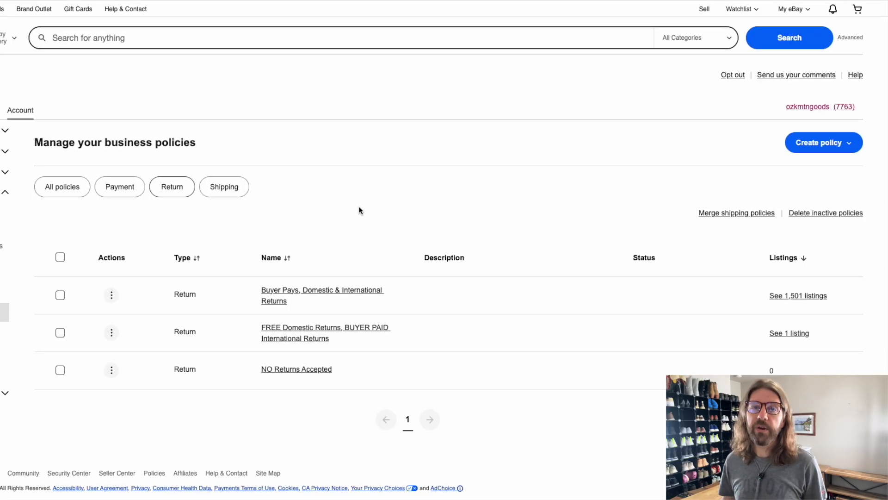
{"action": "left_click", "coordinate": [805, 146]}
{"action": "left_click", "coordinate": [804, 182]}
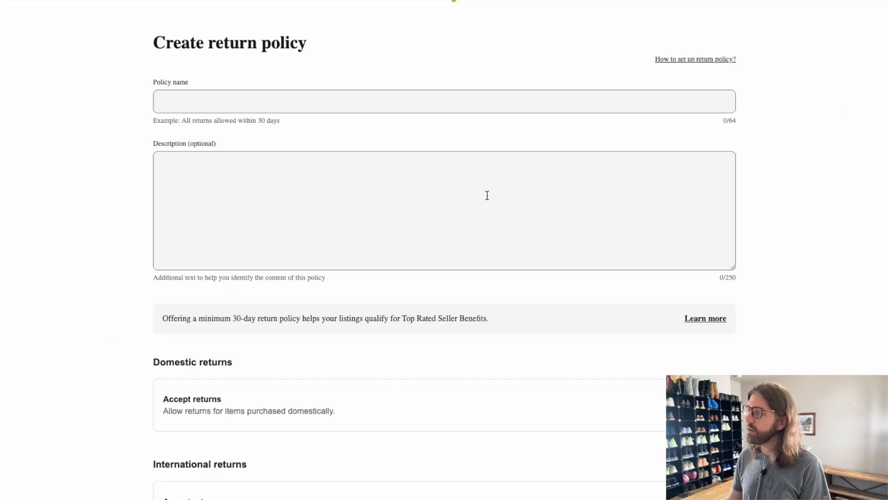
{"action": "left_click", "coordinate": [183, 101]}
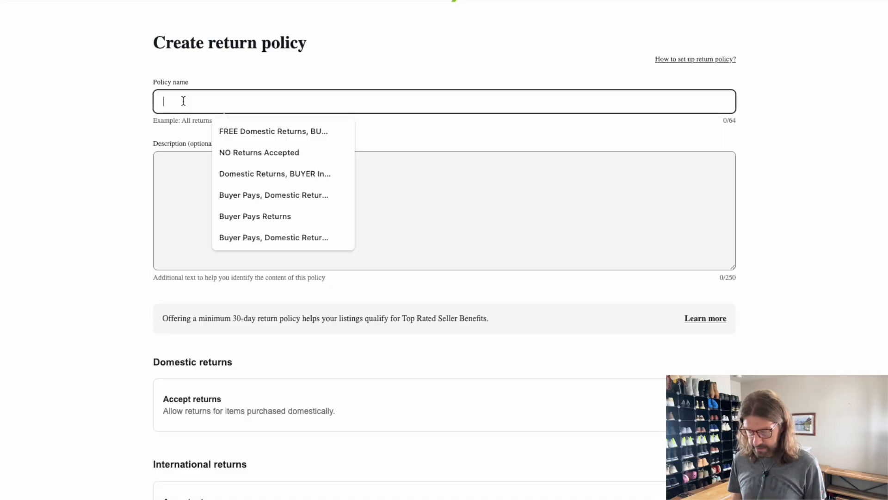
{"action": "type", "text": "Buyer "}
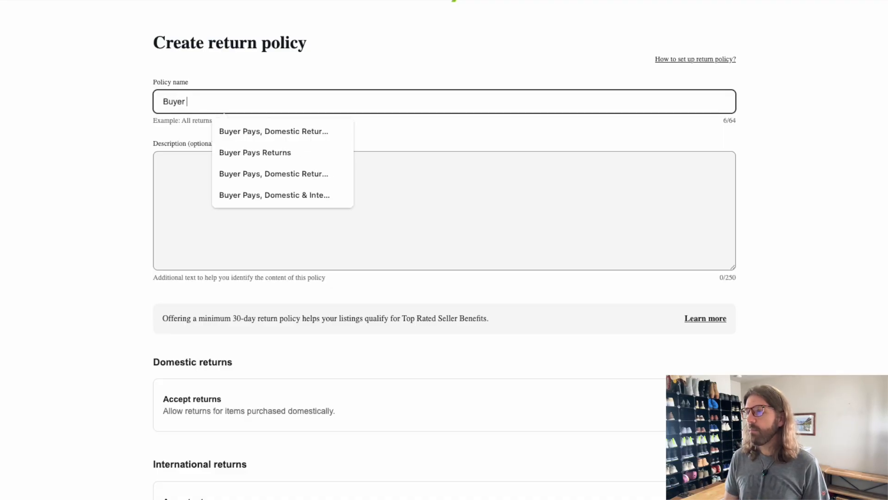
{"action": "type", "text": "Paid Returns"}
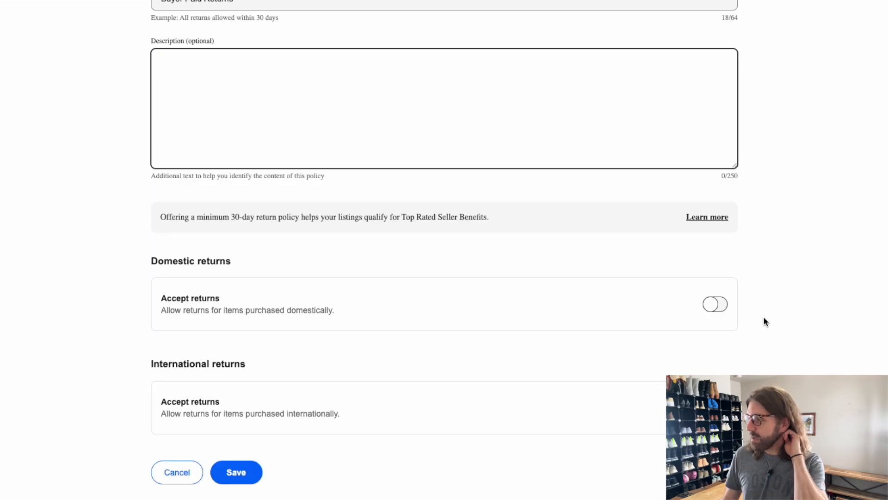
{"action": "left_click", "coordinate": [710, 305]}
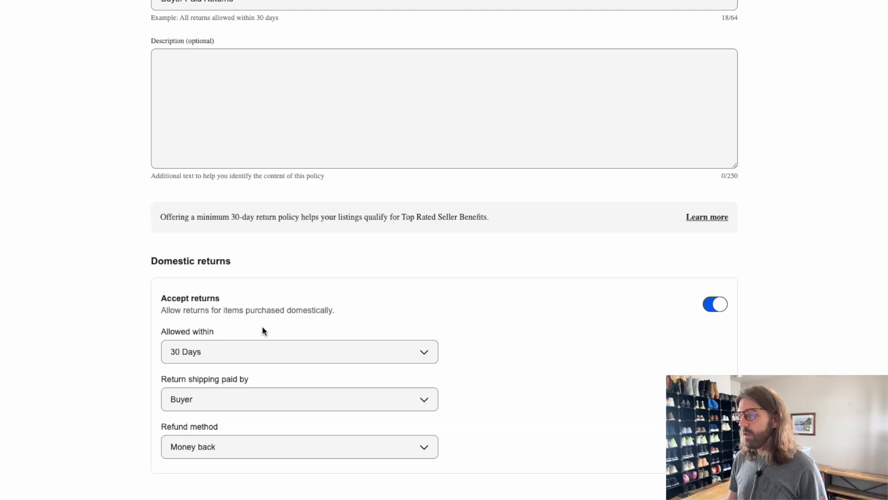
{"action": "scroll", "coordinate": [262, 329], "scroll_direction": "down", "scroll_amount": 3}
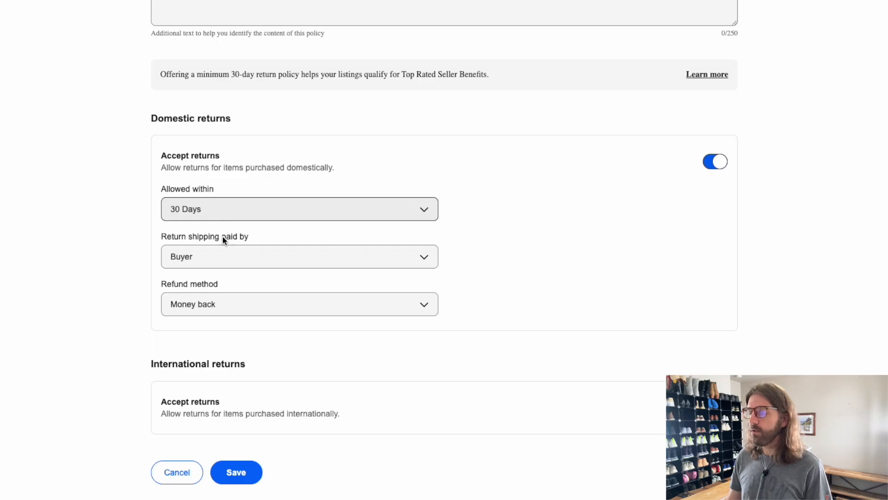
Examine the domestic return options for the time allowed, who pays return shipping and the refund method, and recheck the policy form
{"action": "left_click", "coordinate": [225, 205]}
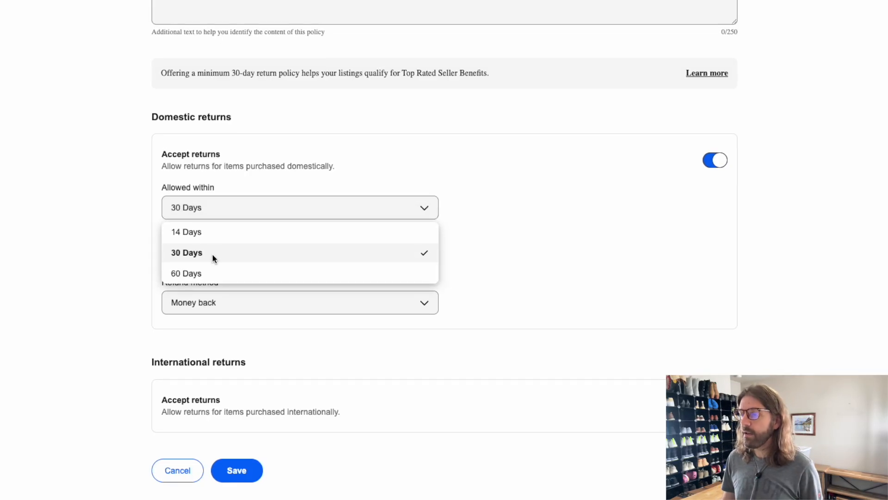
{"action": "left_click", "coordinate": [107, 223]}
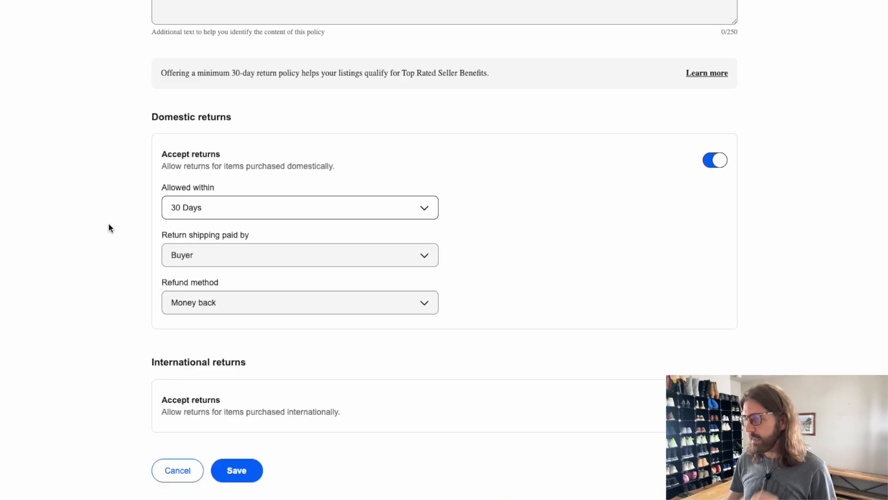
{"action": "left_click", "coordinate": [223, 258]}
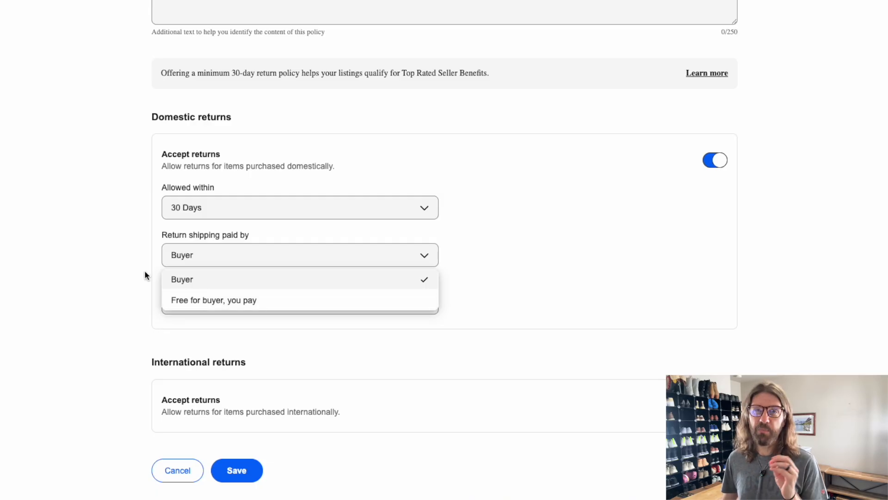
{"action": "left_click", "coordinate": [133, 263]}
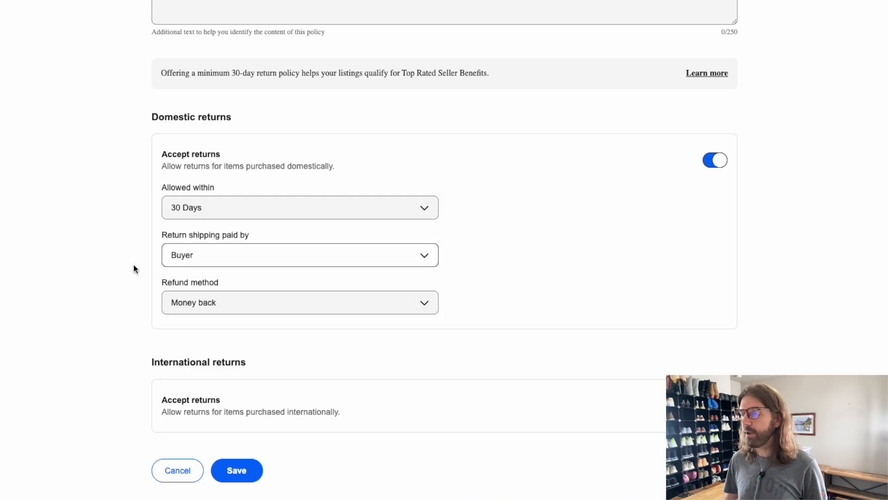
{"action": "left_click", "coordinate": [215, 265]}
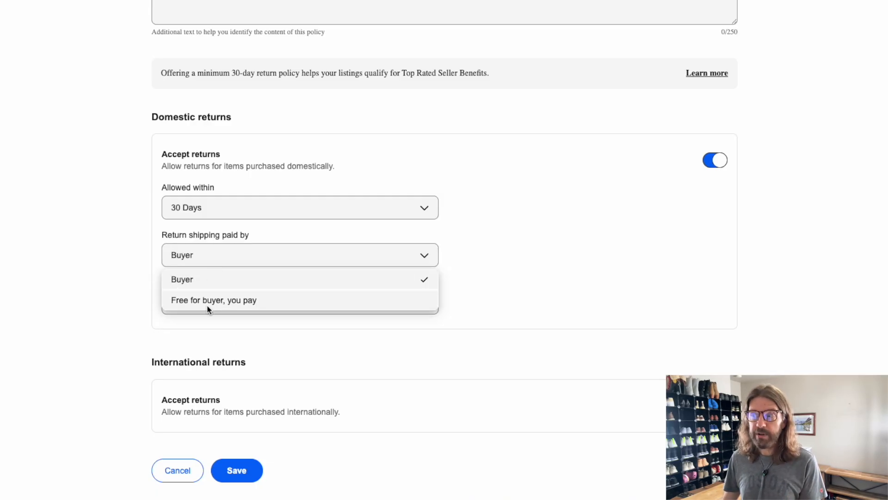
{"action": "left_click", "coordinate": [123, 290]}
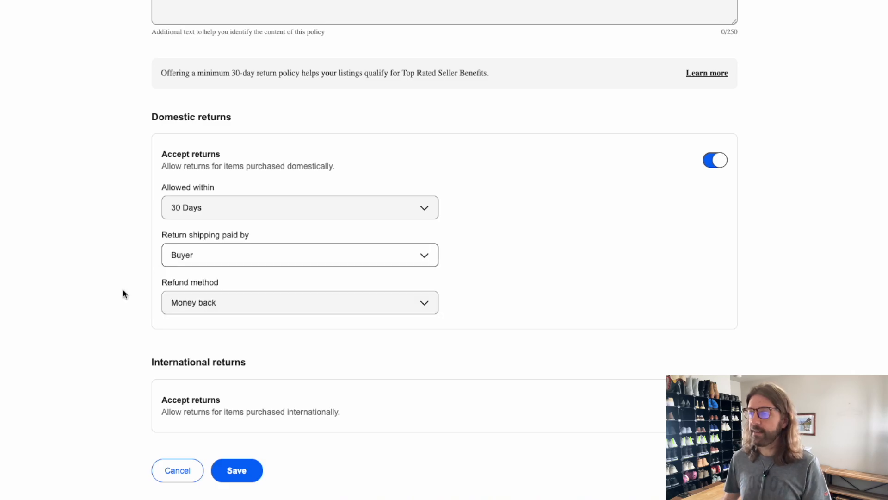
{"action": "left_click", "coordinate": [244, 302]}
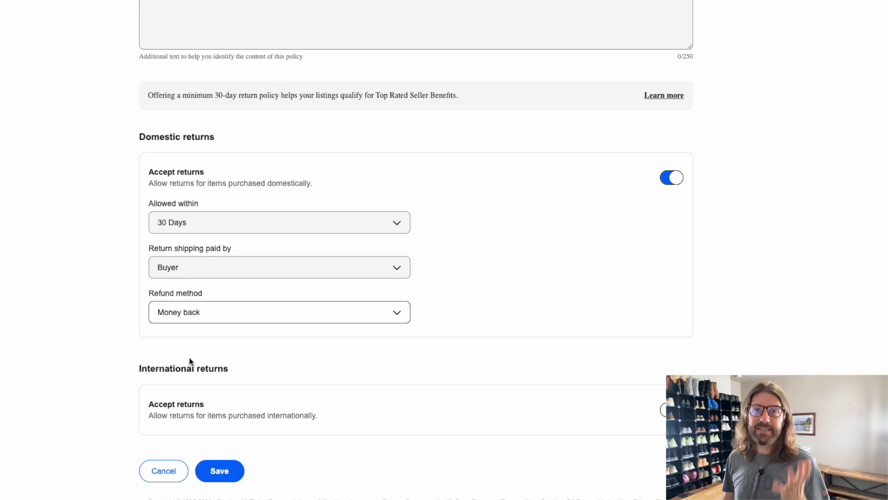
{"action": "scroll", "coordinate": [195, 355], "scroll_direction": "up", "scroll_amount": 5}
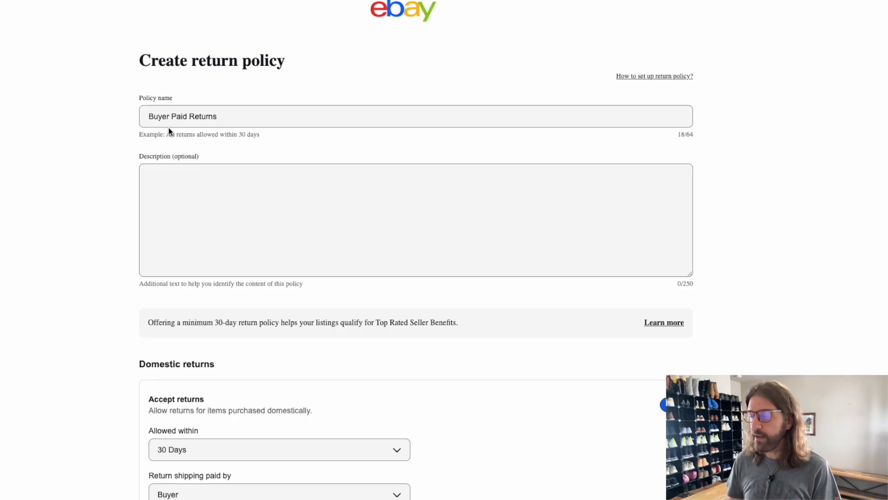
{"action": "scroll", "coordinate": [262, 296], "scroll_direction": "down", "scroll_amount": 5}
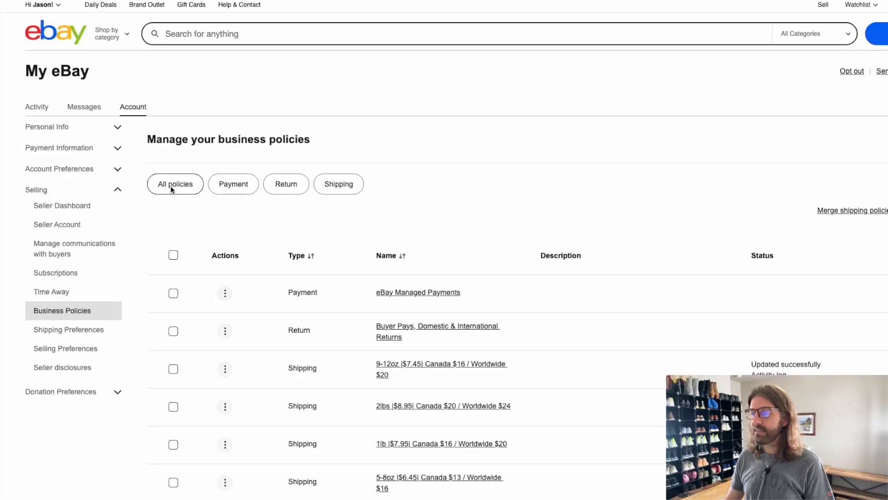
Look over all business policies, filter them to shipping and examine how the shipping policies are named by weight and rate
{"action": "scroll", "coordinate": [383, 195], "scroll_direction": "down", "scroll_amount": 1}
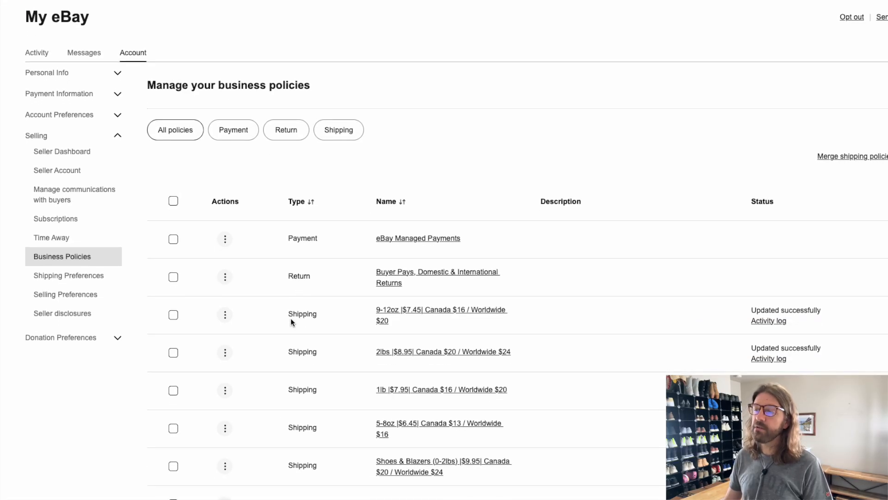
{"action": "scroll", "coordinate": [309, 342], "scroll_direction": "up", "scroll_amount": 1}
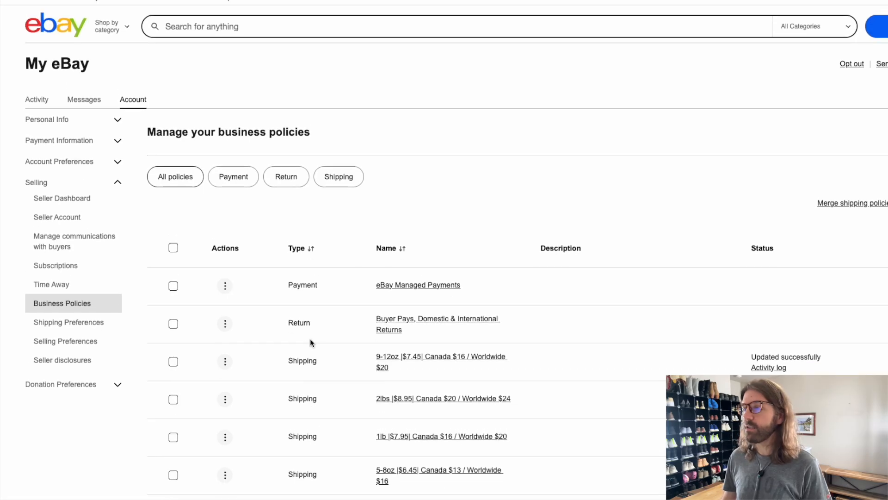
{"action": "left_click", "coordinate": [338, 177]}
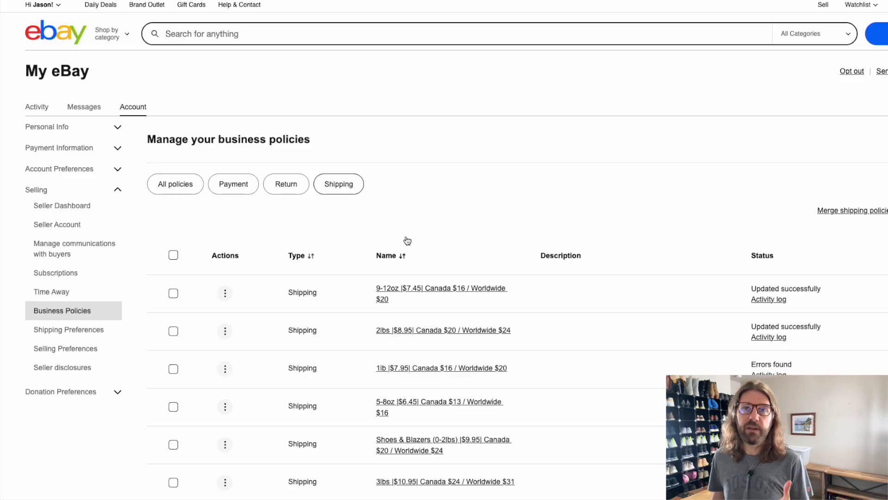
{"action": "scroll", "coordinate": [408, 238], "scroll_direction": "down", "scroll_amount": 5}
{"action": "scroll", "coordinate": [410, 232], "scroll_direction": "down", "scroll_amount": 7}
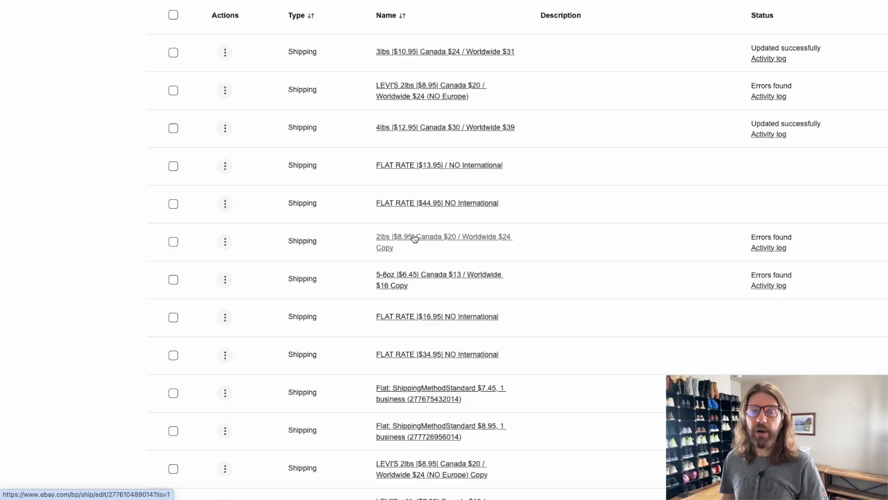
{"action": "scroll", "coordinate": [415, 238], "scroll_direction": "down", "scroll_amount": 4}
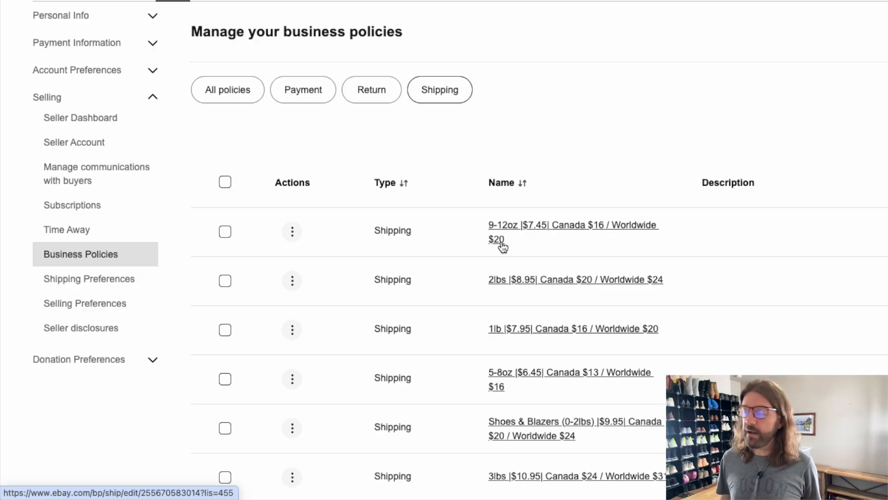
{"action": "scroll", "coordinate": [291, 310], "scroll_direction": "down", "scroll_amount": 3}
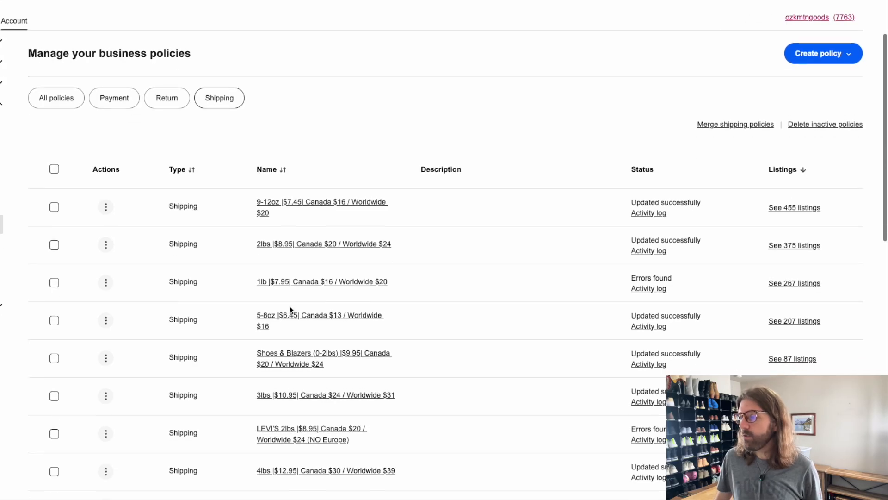
{"action": "scroll", "coordinate": [324, 305], "scroll_direction": "up", "scroll_amount": 3}
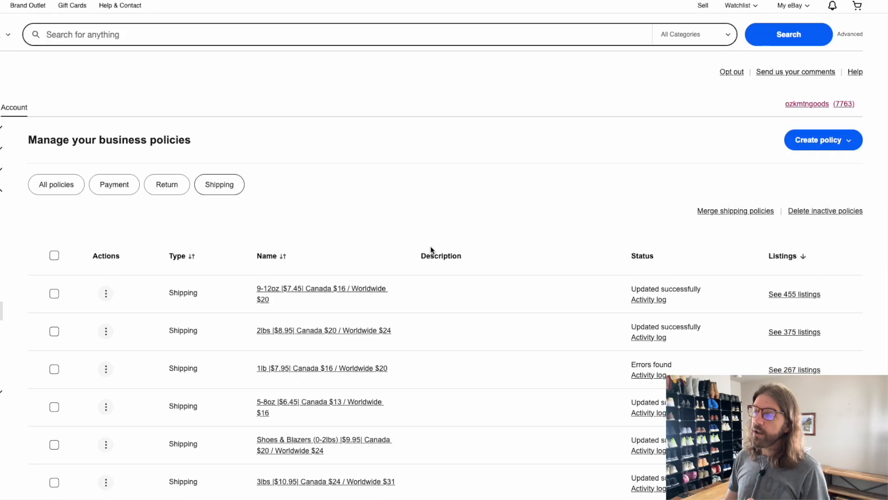
Start a new shipping policy named "Shoes" and add Standard Shipping as its primary domestic service
{"action": "left_click", "coordinate": [836, 141]}
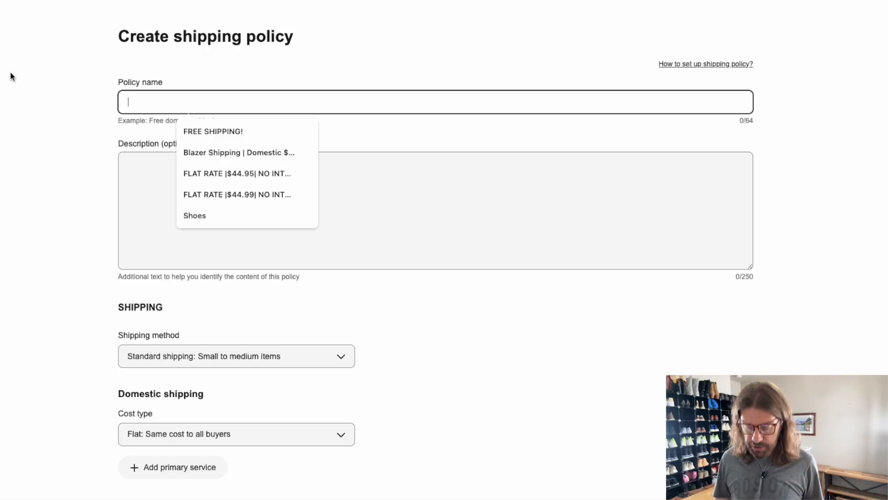
{"action": "type", "text": "Shoes"}
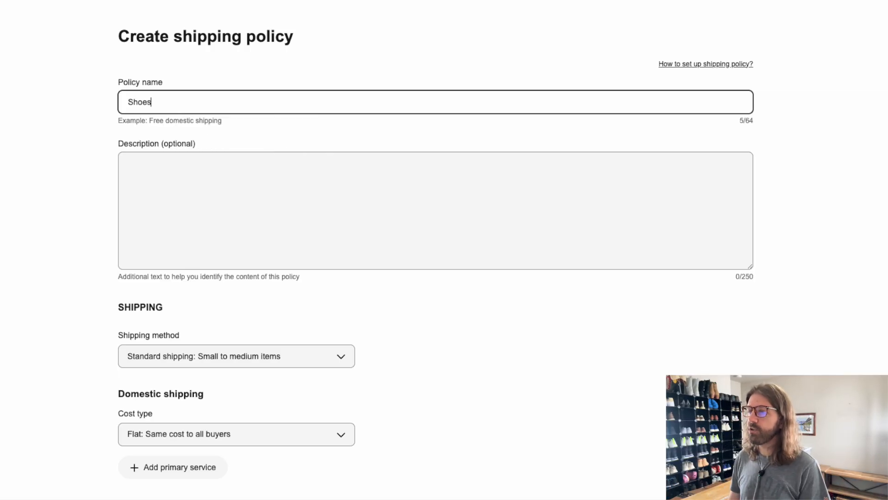
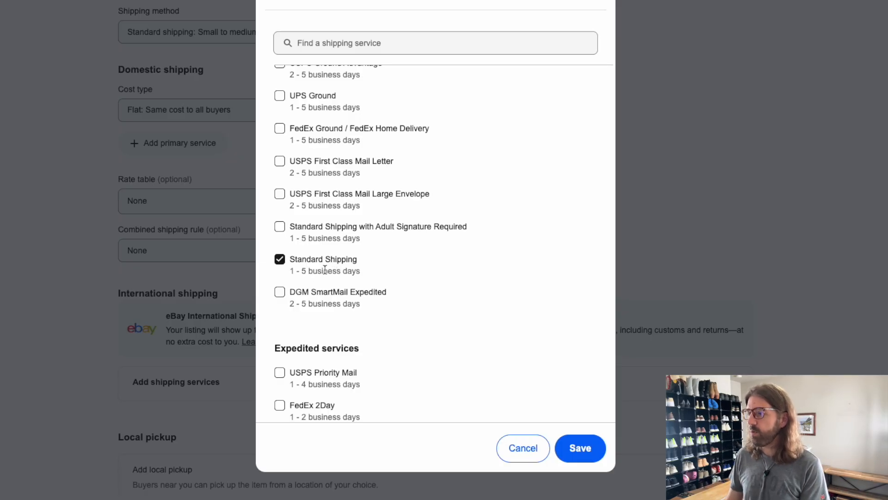
{"action": "left_click", "coordinate": [578, 451]}
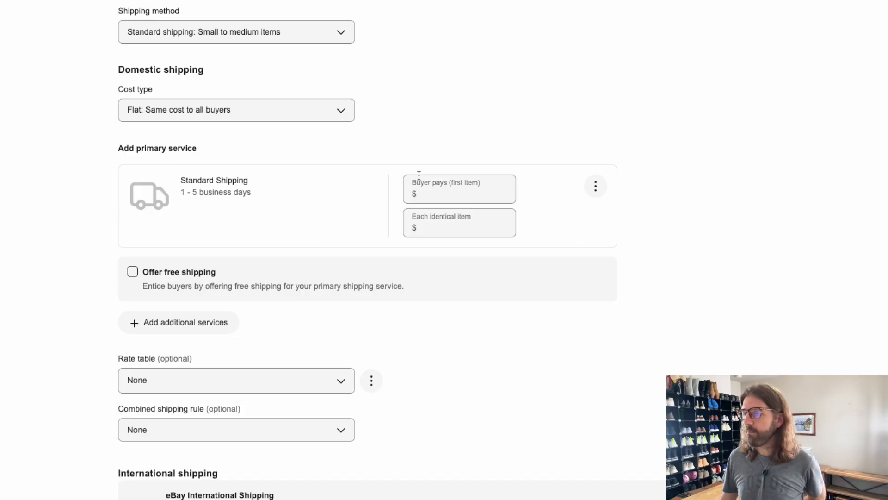
{"action": "left_click", "coordinate": [457, 195]}
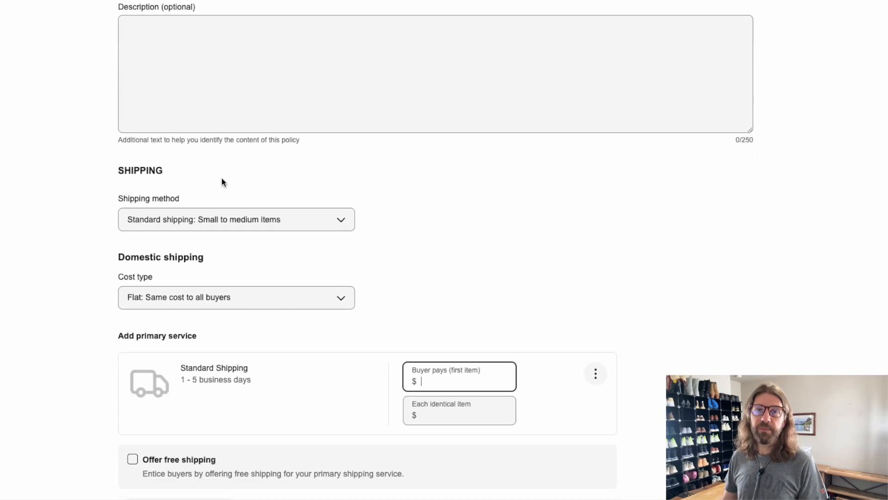
{"action": "scroll", "coordinate": [222, 181], "scroll_direction": "down", "scroll_amount": 5}
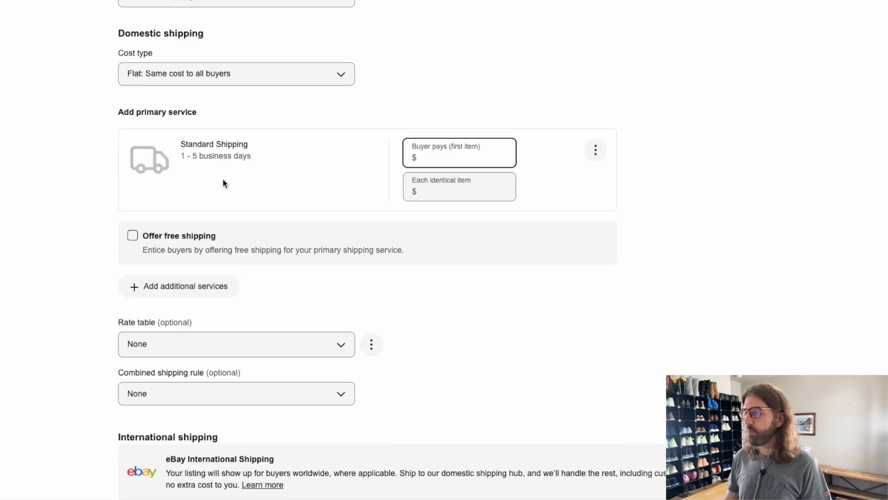
Set the Standard Shipping cost to $10.00 for the first item and $5.00 for each identical item
{"action": "type", "text": "0"}
{"action": "left_click", "coordinate": [381, 138]}
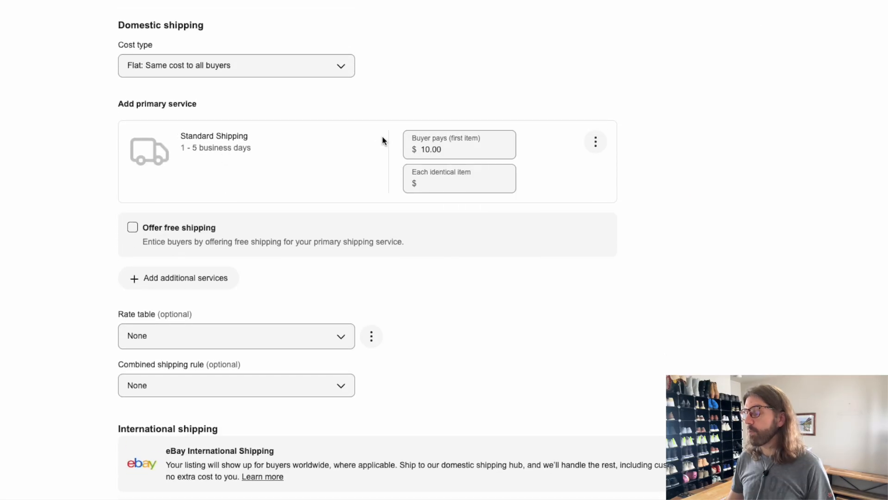
{"action": "left_click", "coordinate": [449, 180]}
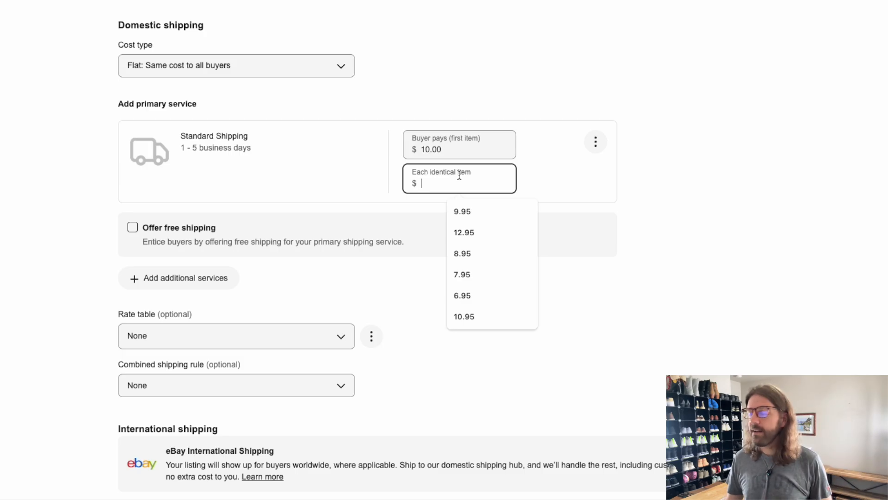
{"action": "scroll", "coordinate": [198, 275], "scroll_direction": "down", "scroll_amount": 3}
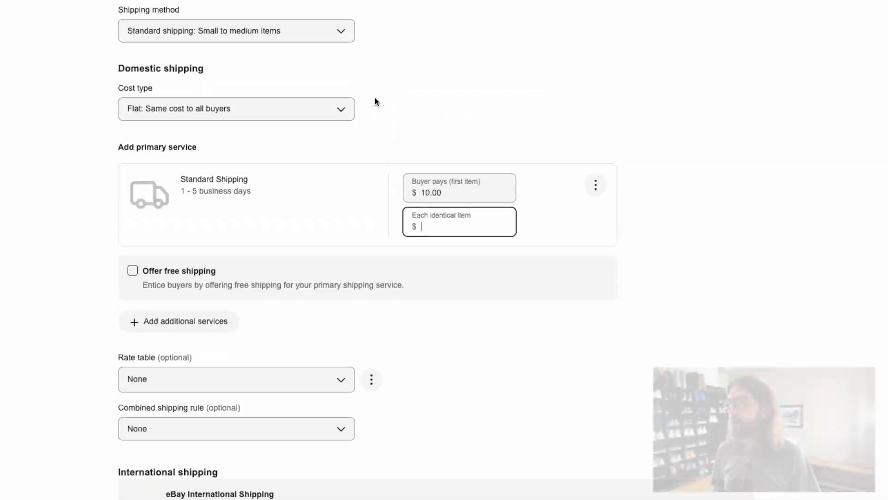
{"action": "left_click", "coordinate": [440, 235]}
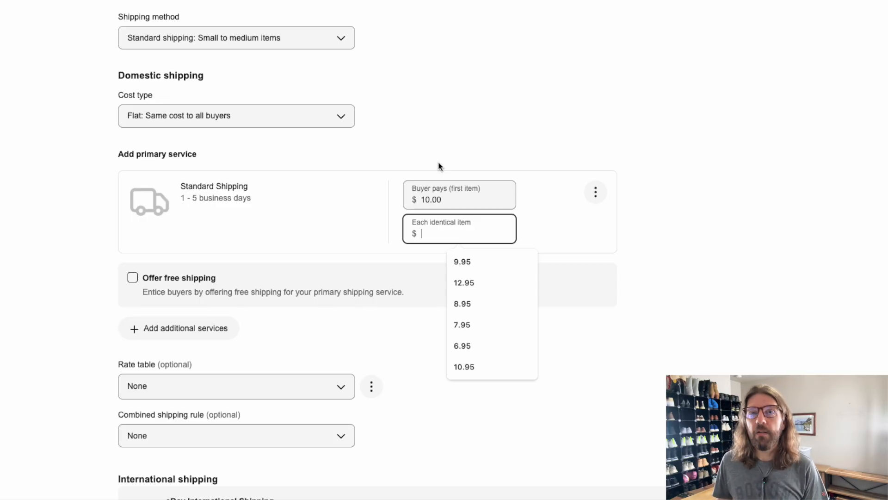
{"action": "type", "text": "10"}
{"action": "left_click", "coordinate": [454, 105]}
{"action": "left_click_drag", "start_coordinate": [456, 233], "coordinate": [351, 230]}
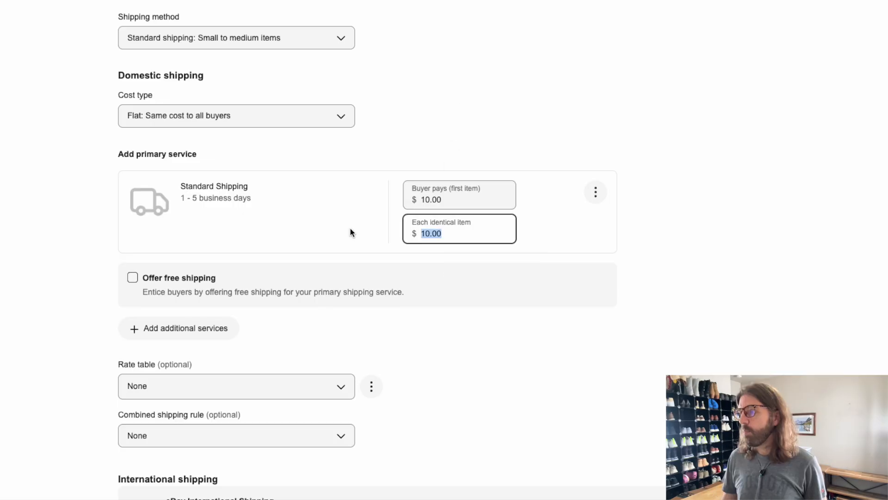
{"action": "type", "text": "5"}
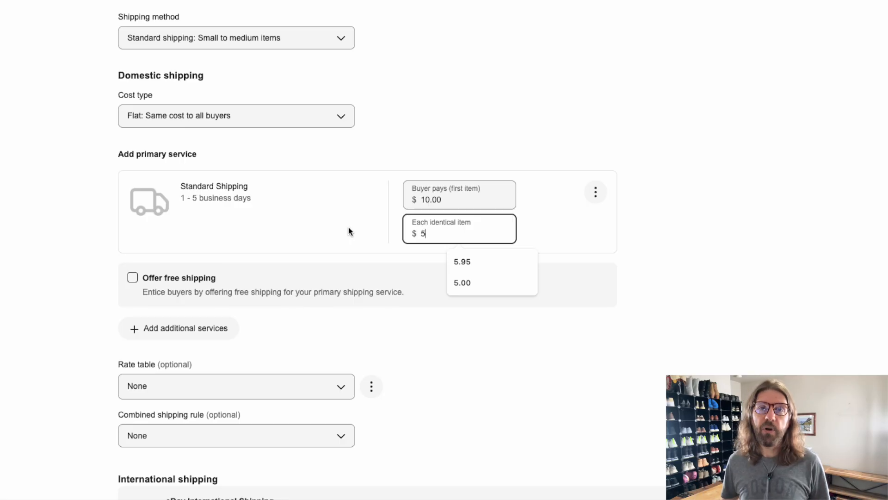
{"action": "left_click", "coordinate": [449, 98]}
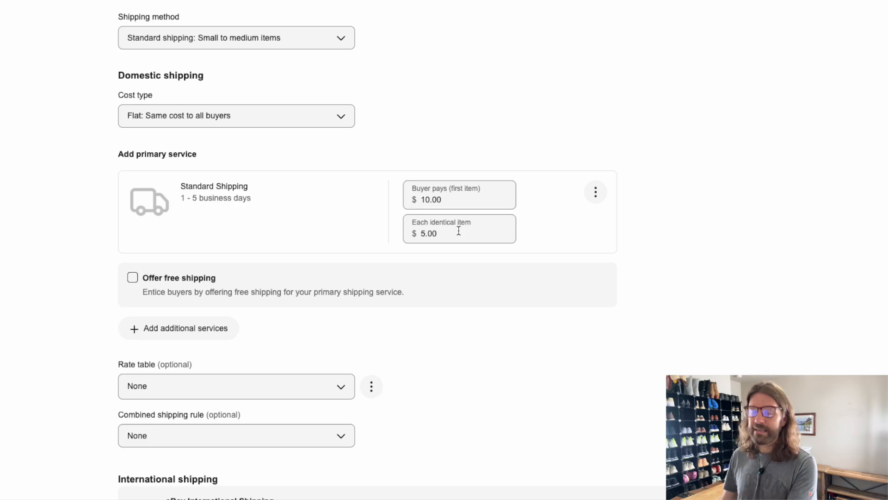
Find and add USPS Priority Mail as an additional domestic shipping service
{"action": "scroll", "coordinate": [312, 232], "scroll_direction": "down", "scroll_amount": 2}
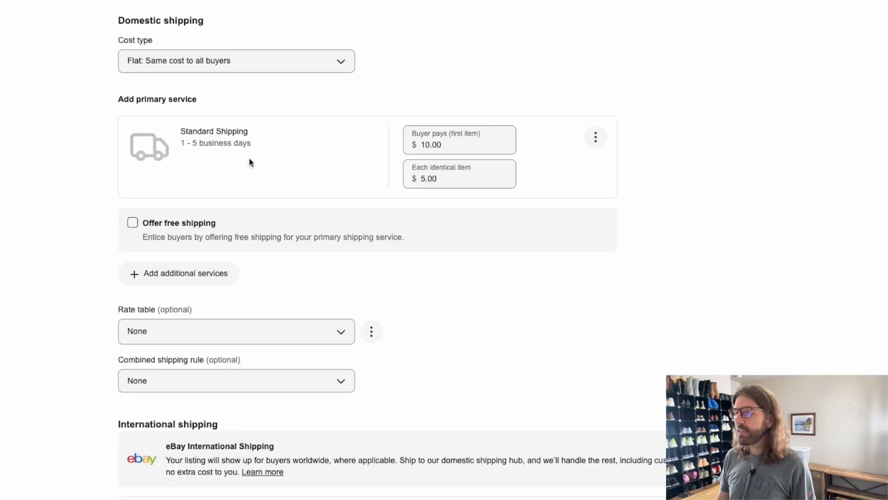
{"action": "left_click", "coordinate": [138, 273]}
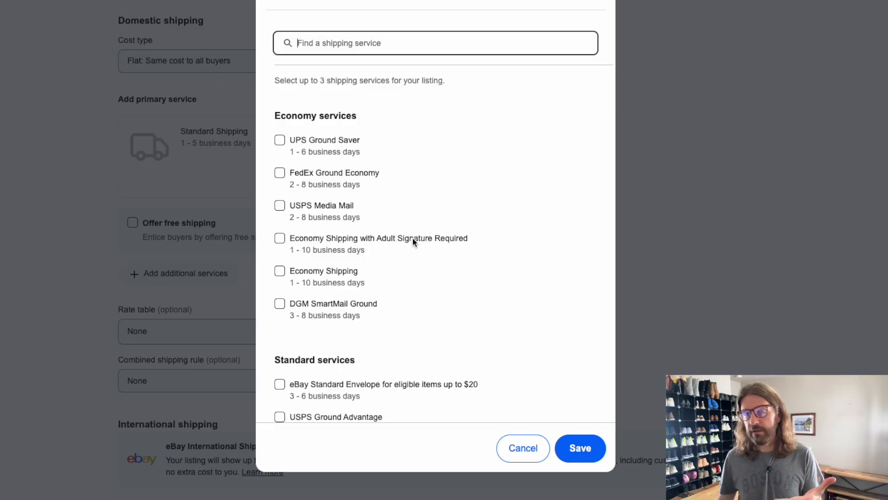
{"action": "scroll", "coordinate": [420, 244], "scroll_direction": "down", "scroll_amount": 5}
{"action": "scroll", "coordinate": [421, 243], "scroll_direction": "down", "scroll_amount": 1}
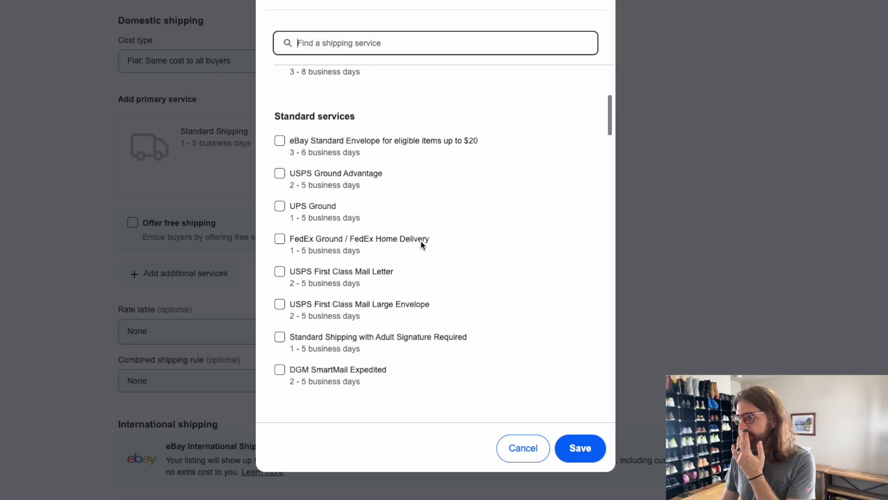
{"action": "scroll", "coordinate": [416, 242], "scroll_direction": "down", "scroll_amount": 3}
{"action": "scroll", "coordinate": [415, 242], "scroll_direction": "down", "scroll_amount": 7}
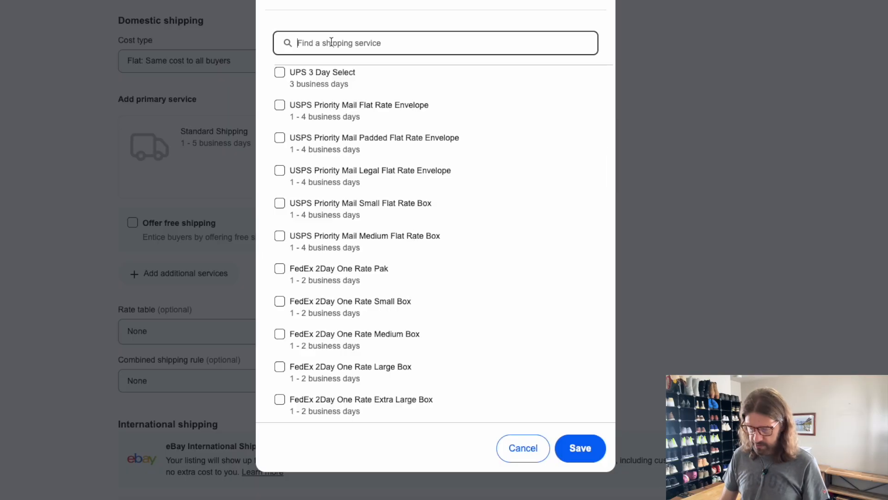
{"action": "type", "text": "Priority"}
{"action": "left_click", "coordinate": [309, 142]}
{"action": "left_click", "coordinate": [569, 440]}
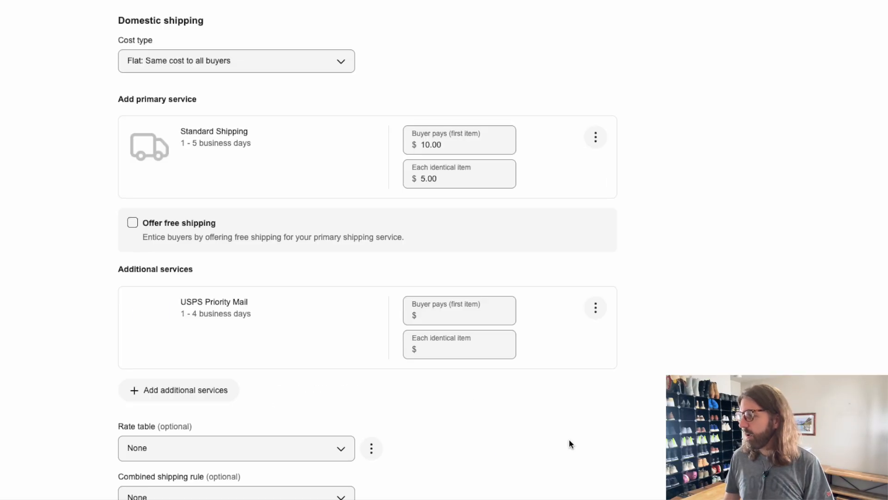
Set the USPS Priority Mail cost to $15.00 for the first item and $7.50 for each identical item
{"action": "scroll", "coordinate": [273, 232], "scroll_direction": "down", "scroll_amount": 3}
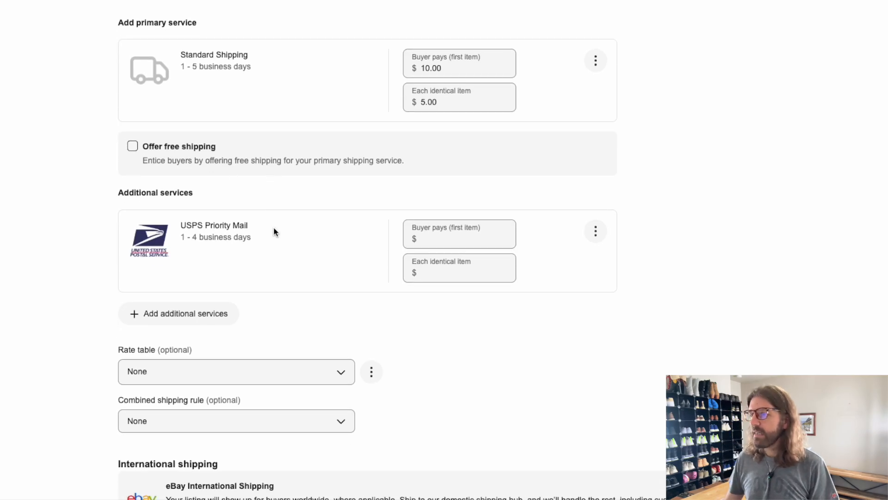
{"action": "left_click", "coordinate": [462, 242]}
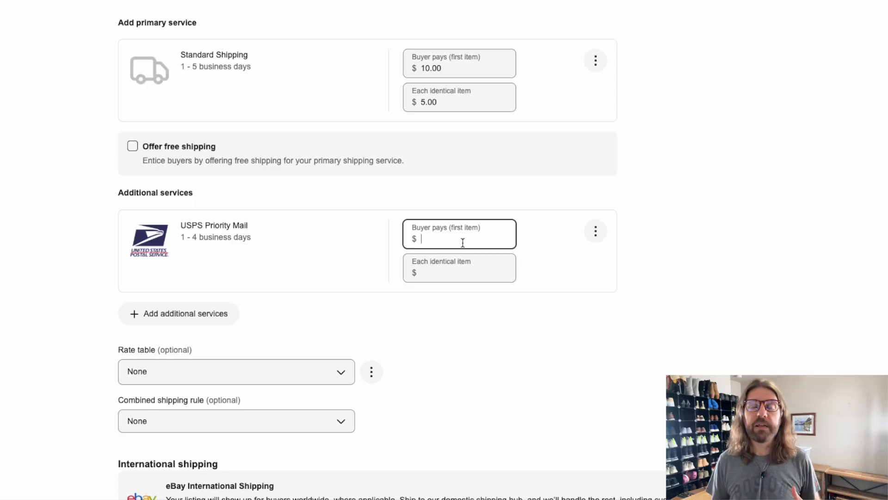
{"action": "type", "text": "15"}
{"action": "left_click", "coordinate": [462, 277]}
{"action": "type", "text": "7.5"}
{"action": "left_click", "coordinate": [360, 251]}
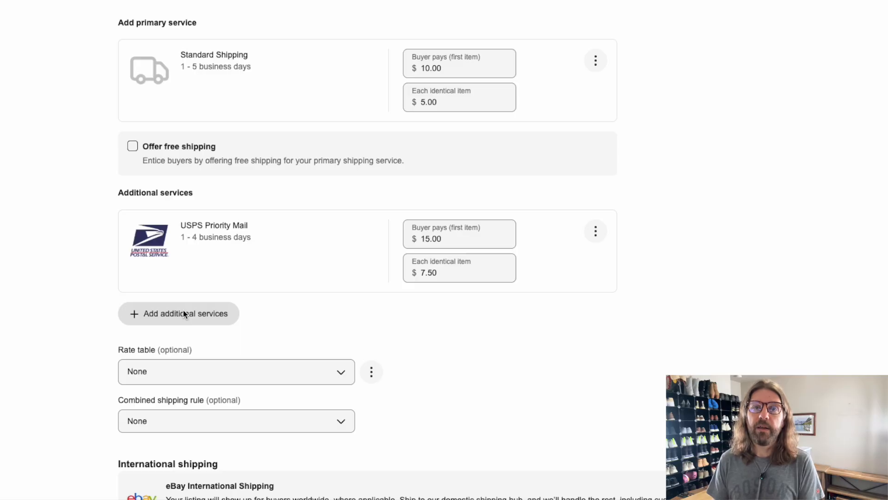
Turn on local pickup for the policy and set the handling time to 1 business day
{"action": "scroll", "coordinate": [183, 310], "scroll_direction": "down", "scroll_amount": 4}
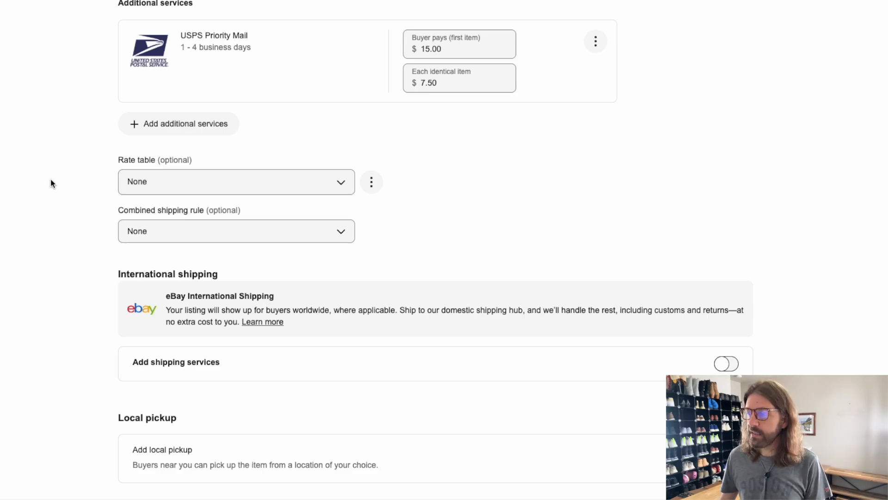
{"action": "scroll", "coordinate": [52, 185], "scroll_direction": "down", "scroll_amount": 1}
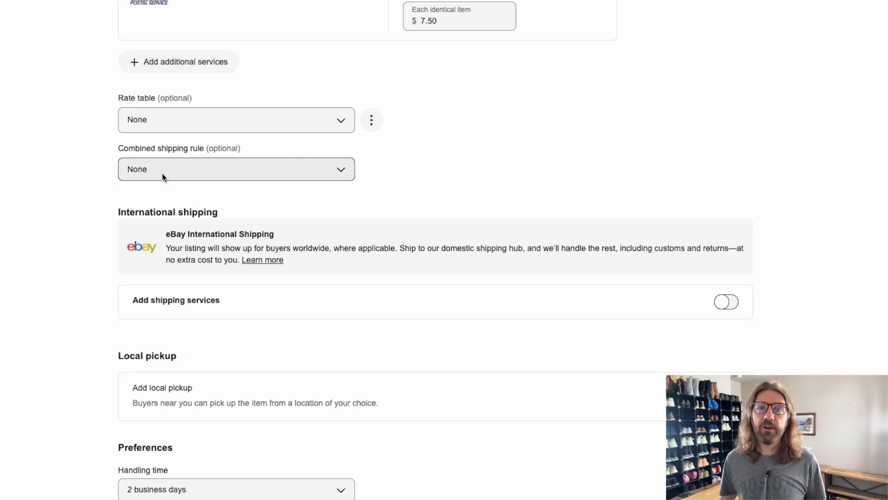
{"action": "scroll", "coordinate": [120, 193], "scroll_direction": "down", "scroll_amount": 3}
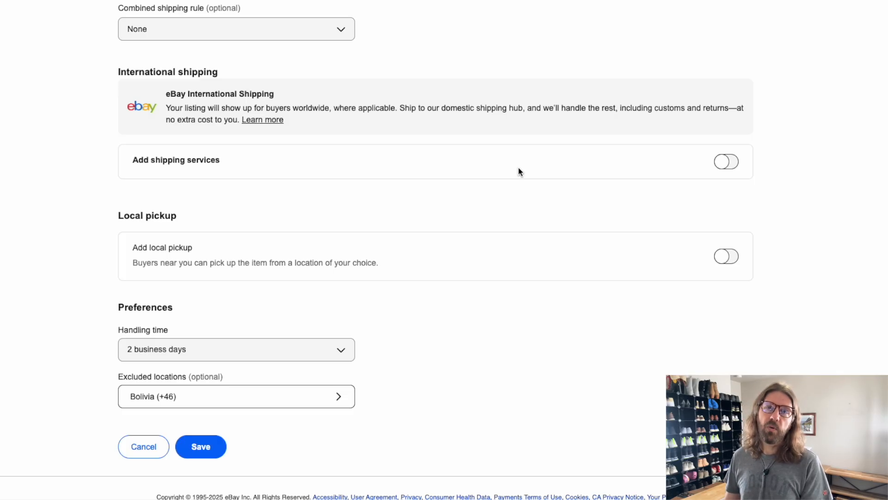
{"action": "scroll", "coordinate": [69, 194], "scroll_direction": "down", "scroll_amount": 1}
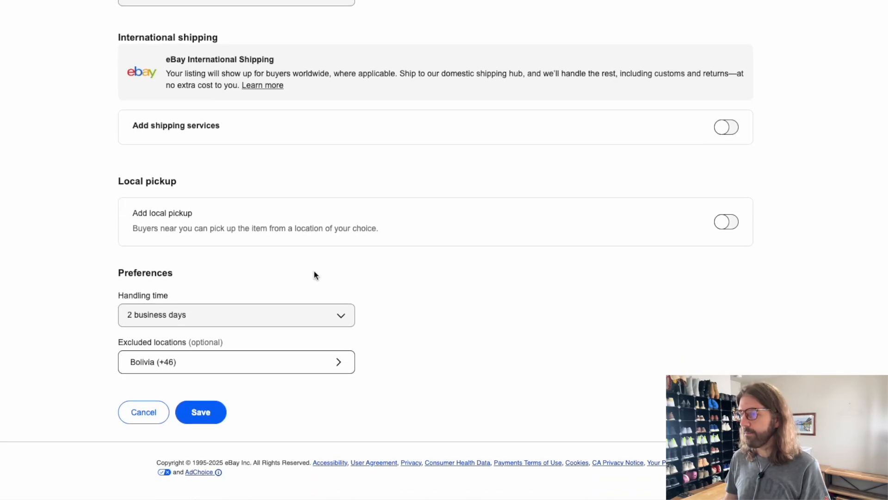
{"action": "left_click", "coordinate": [397, 225]}
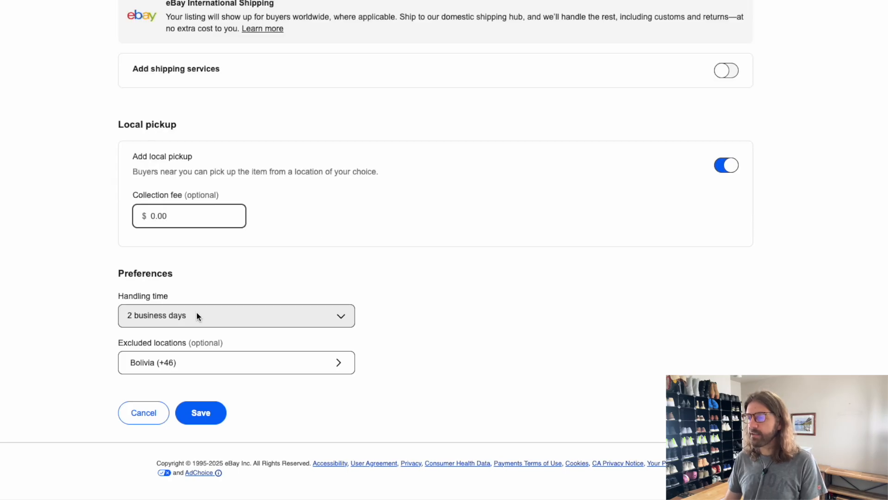
{"action": "left_click", "coordinate": [196, 315]}
{"action": "left_click", "coordinate": [194, 320]}
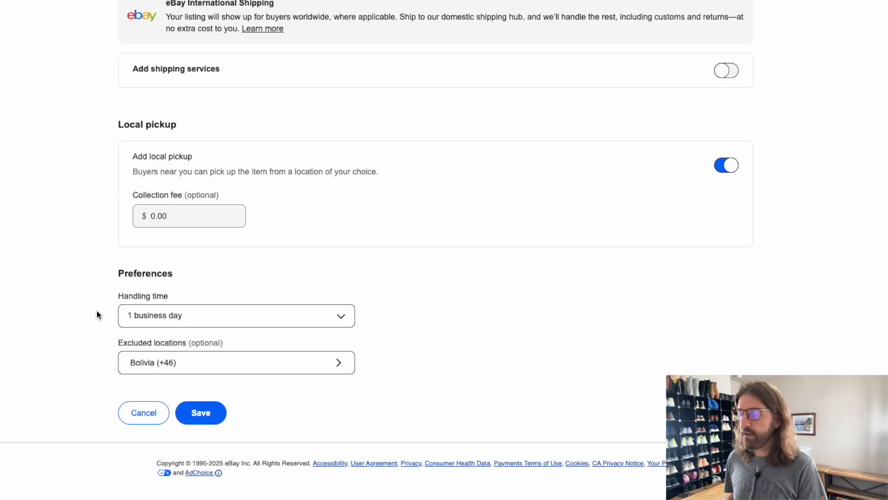
Add Alaska/Hawaii to the excluded shipping locations and save the shipping policy
{"action": "left_click", "coordinate": [214, 361]}
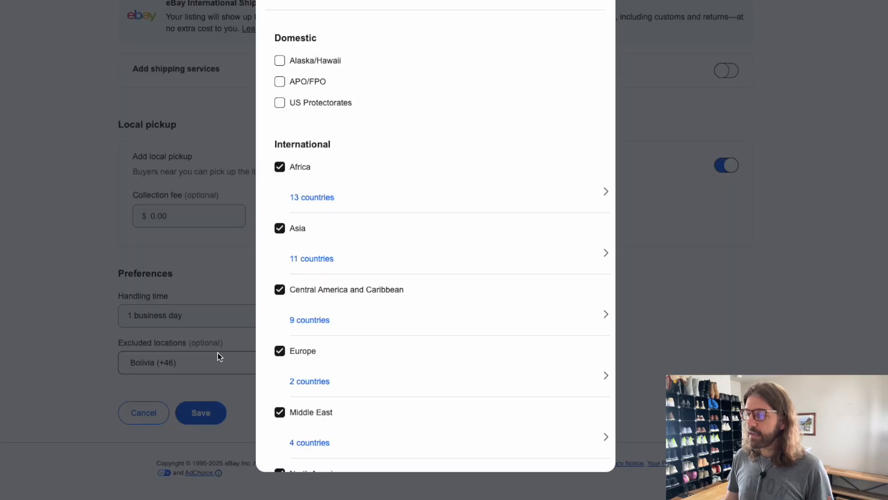
{"action": "left_click", "coordinate": [280, 61]}
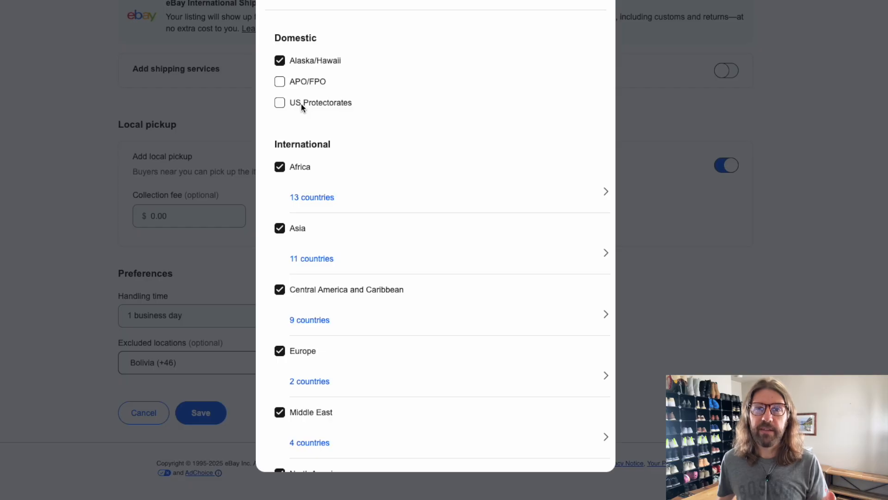
{"action": "left_click", "coordinate": [579, 3]}
{"action": "left_click", "coordinate": [202, 417]}
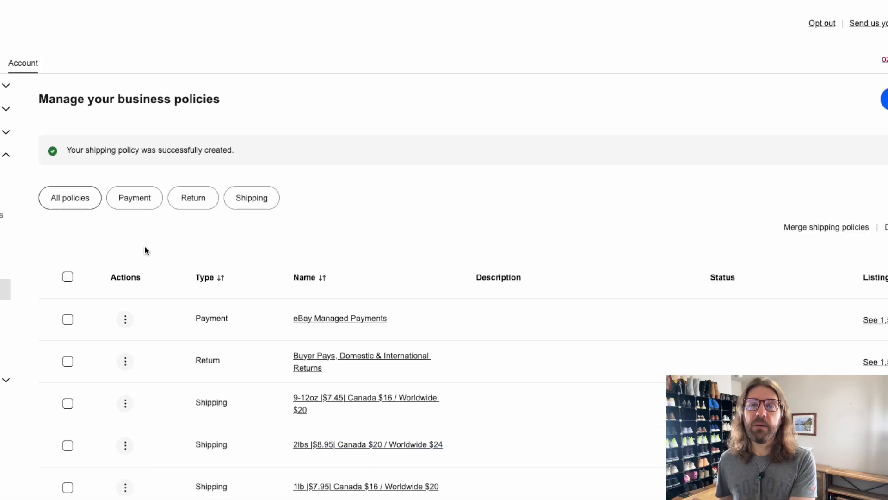
Look through the saved policies and examine the listing assigned to the "Flat: ShippingMethodStandard $7.45" shipping policy
{"action": "scroll", "coordinate": [302, 240], "scroll_direction": "down", "scroll_amount": 20}
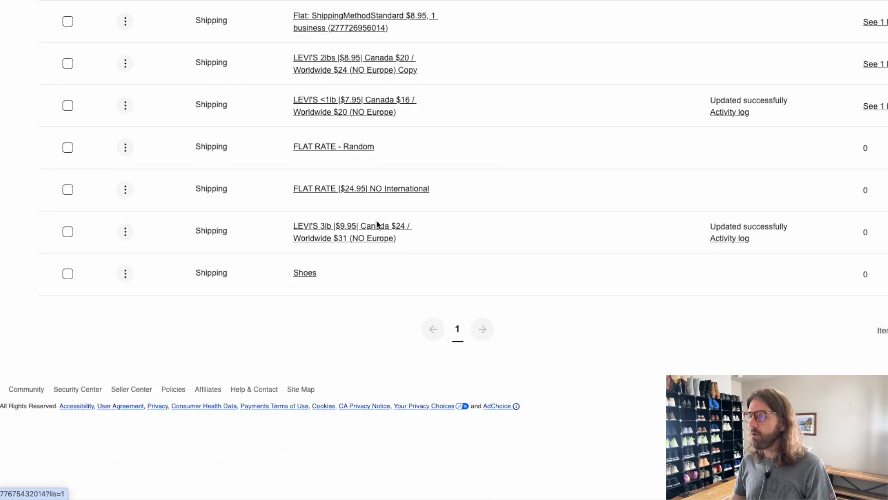
{"action": "scroll", "coordinate": [269, 363], "scroll_direction": "up", "scroll_amount": 1}
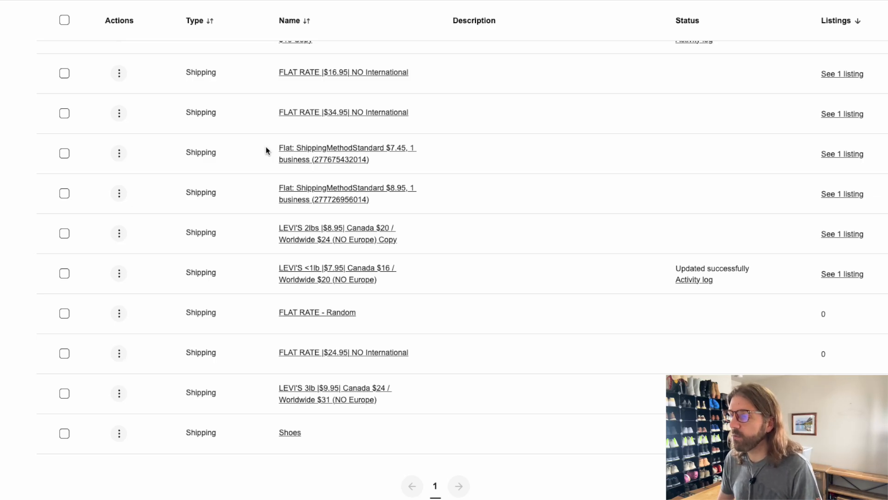
{"action": "scroll", "coordinate": [307, 189], "scroll_direction": "up", "scroll_amount": 1}
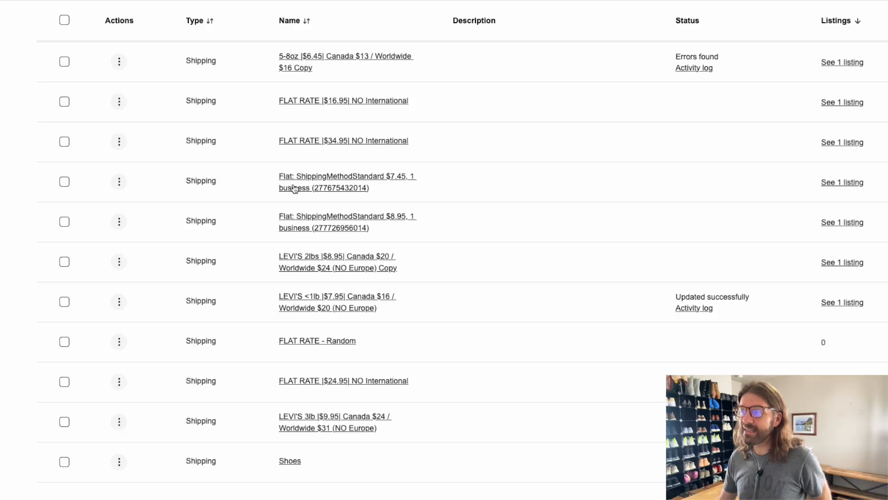
{"action": "left_click", "coordinate": [836, 183]}
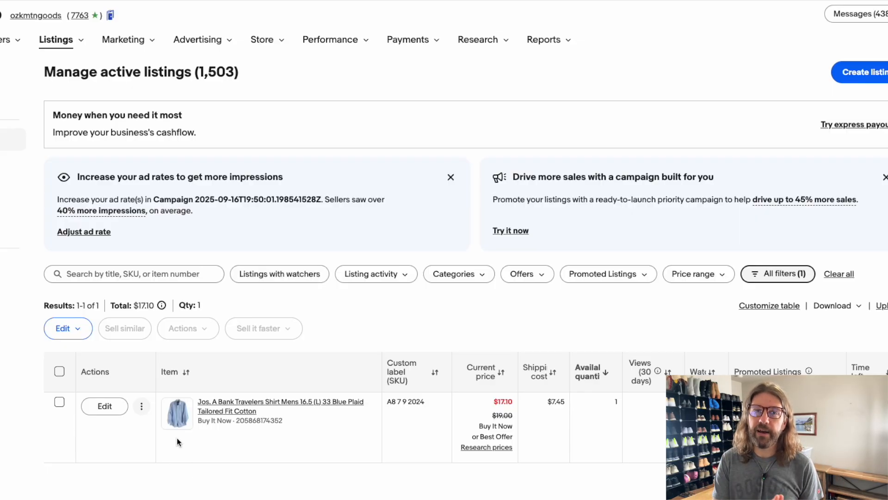
{"action": "key", "text": "super+w"}
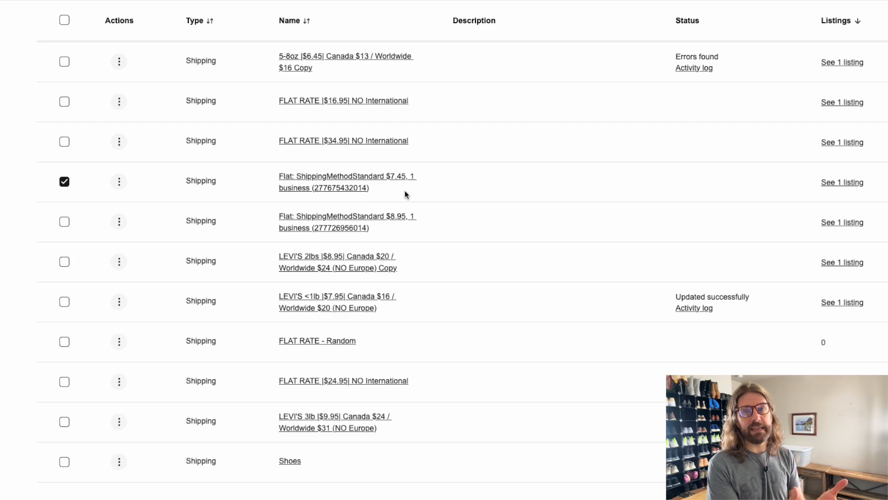
Reassign the listing from the "Flat: ShippingMethodStandard $7.45" policy to "9-12oz |$7.45| Canada $16 / Worldwide $20" and check its update status
{"action": "scroll", "coordinate": [101, 340], "scroll_direction": "up", "scroll_amount": 15}
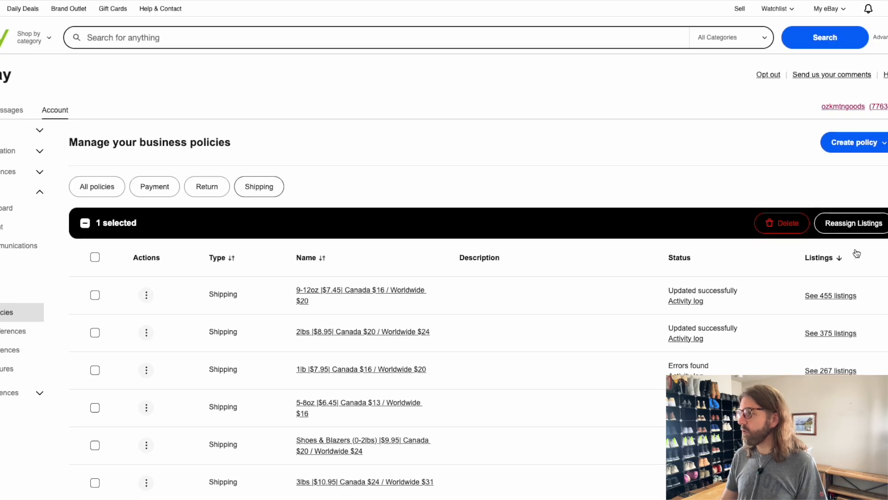
{"action": "left_click", "coordinate": [853, 227]}
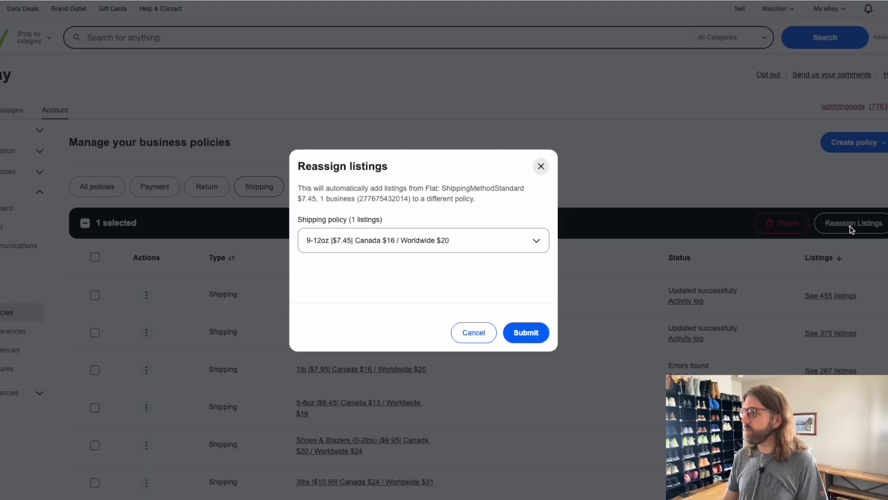
{"action": "left_click", "coordinate": [386, 240]}
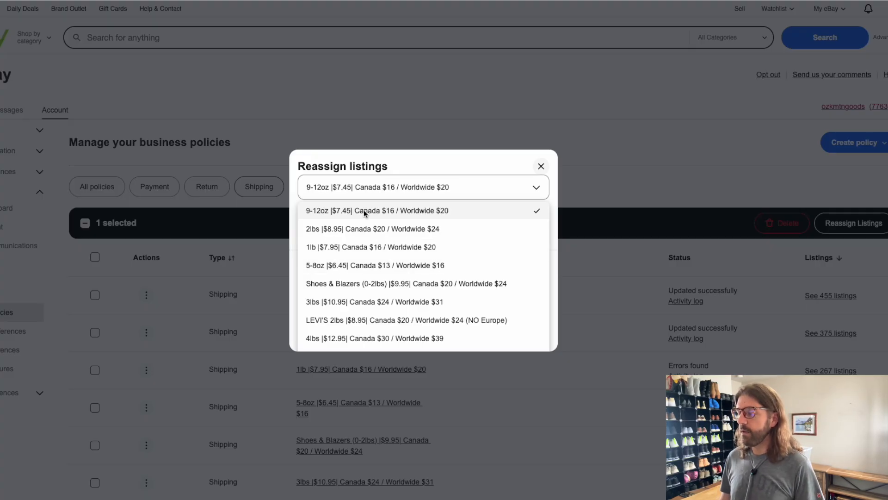
{"action": "left_click", "coordinate": [489, 186]}
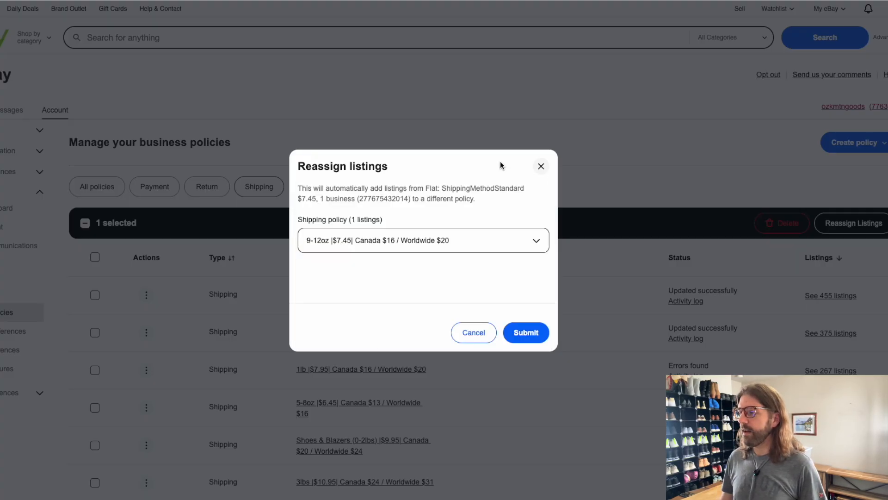
{"action": "left_click", "coordinate": [518, 334]}
{"action": "scroll", "coordinate": [409, 320], "scroll_direction": "down", "scroll_amount": 20}
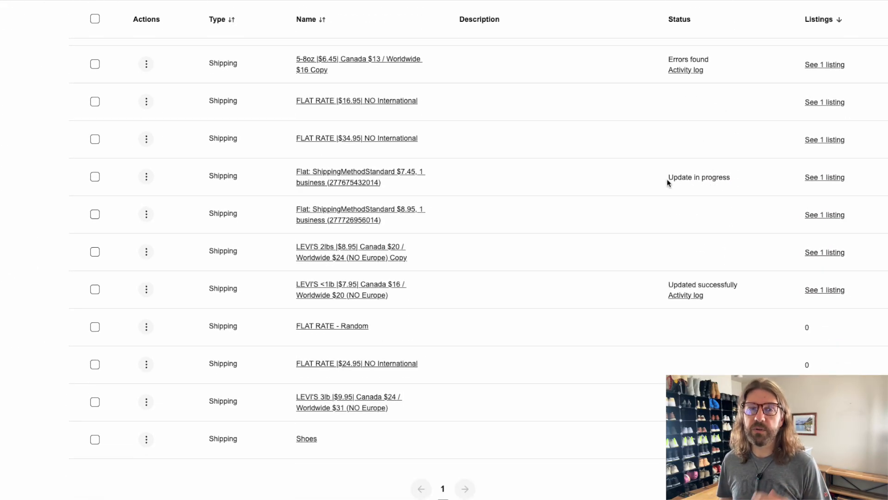
{"action": "scroll", "coordinate": [653, 179], "scroll_direction": "up", "scroll_amount": 20}
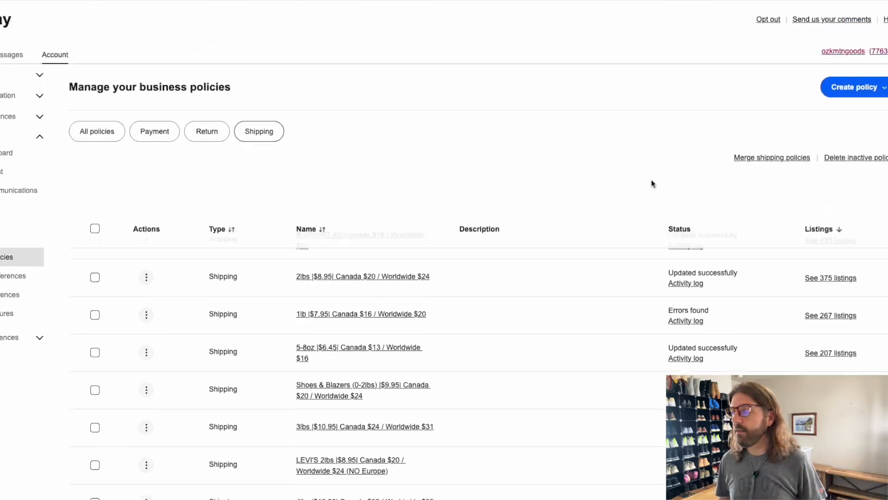
Look through the saved shipping policies, checking their update statuses and assigned listings
{"action": "scroll", "coordinate": [487, 250], "scroll_direction": "down", "scroll_amount": 20}
{"action": "scroll", "coordinate": [487, 253], "scroll_direction": "up", "scroll_amount": 1}
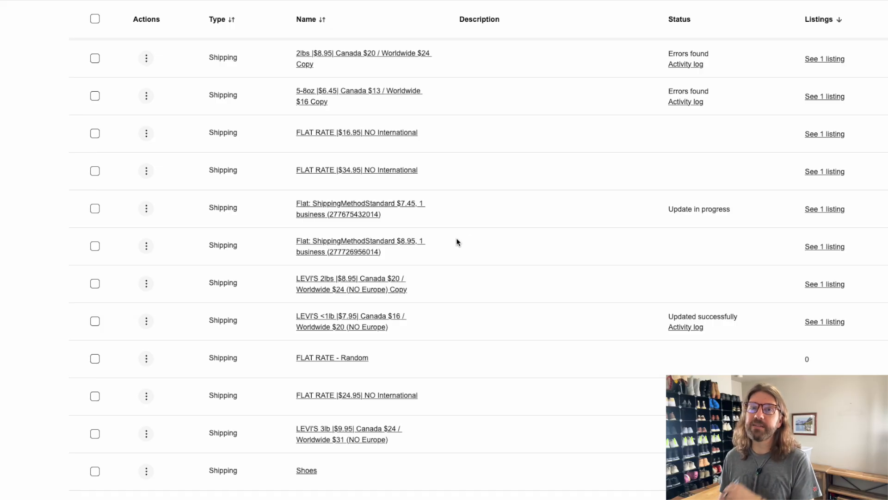
{"action": "mouse_move", "coordinate": [323, 1]}
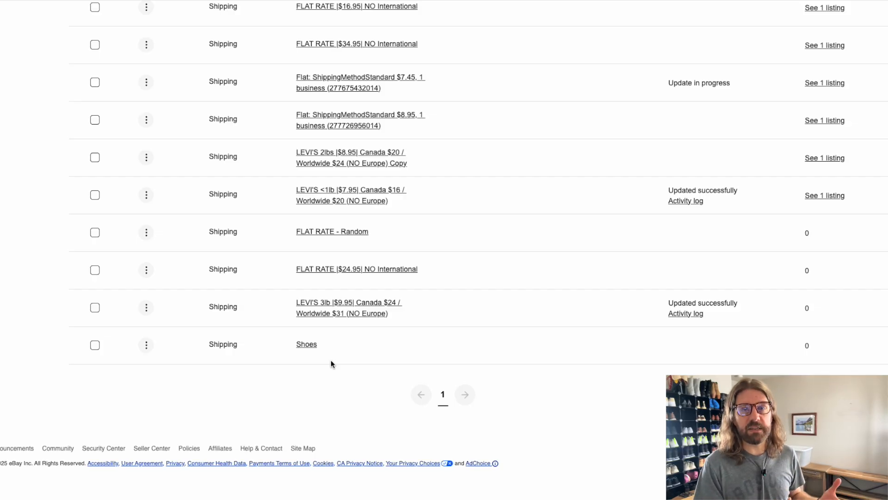
{"action": "scroll", "coordinate": [329, 202], "scroll_direction": "up", "scroll_amount": 2}
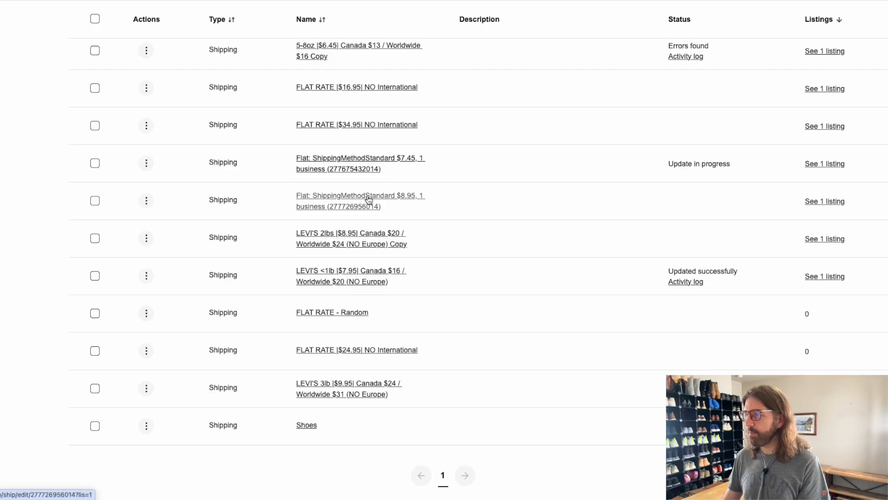
Select the Shoes shipping policy and view the actions available for it
{"action": "scroll", "coordinate": [369, 200], "scroll_direction": "down", "scroll_amount": 2}
{"action": "left_click", "coordinate": [94, 346]}
{"action": "scroll", "coordinate": [202, 298], "scroll_direction": "up", "scroll_amount": 2}
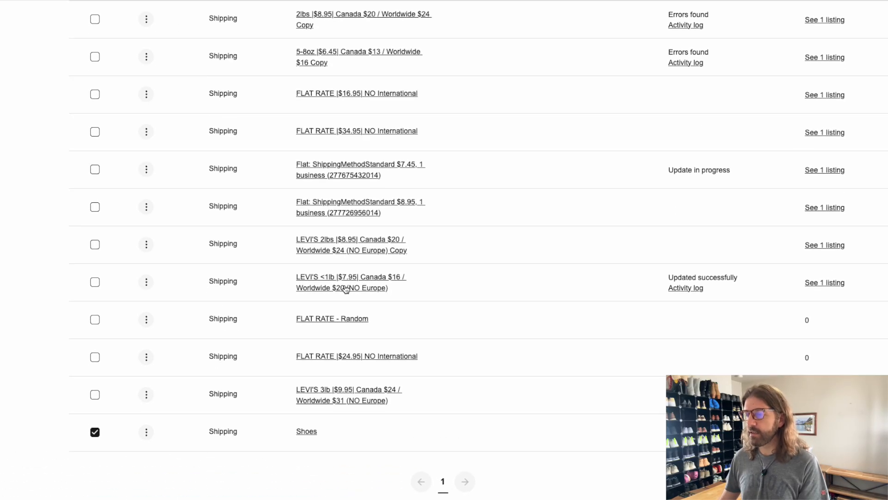
{"action": "left_click", "coordinate": [146, 431]}
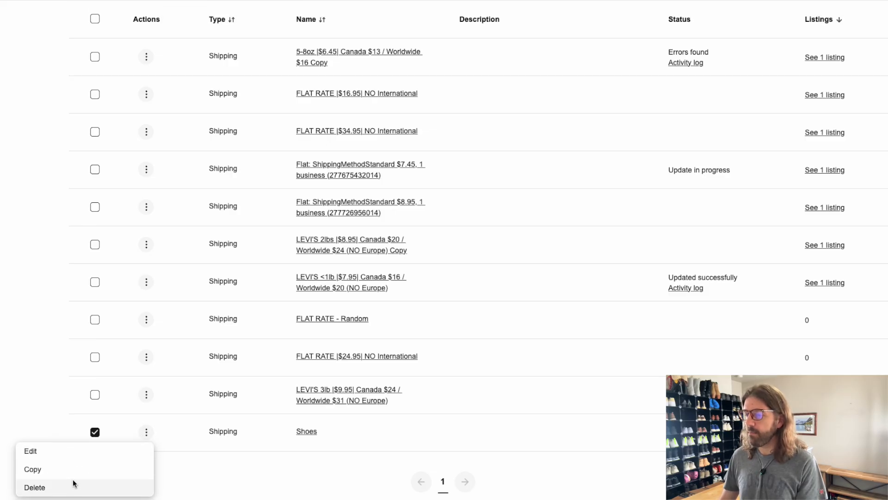
{"action": "left_click", "coordinate": [63, 425]}
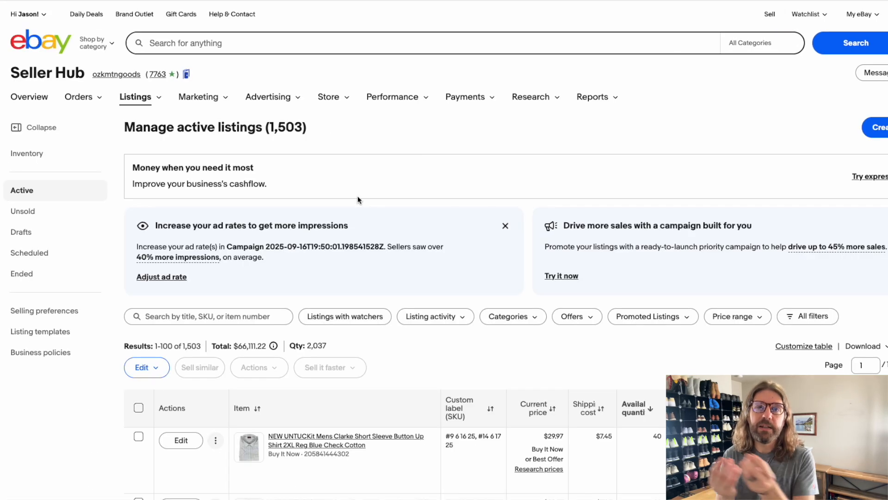
Select the first three UNTUCKit shirt listings among the active listings and open them together for revision
{"action": "scroll", "coordinate": [132, 333], "scroll_direction": "down", "scroll_amount": 4}
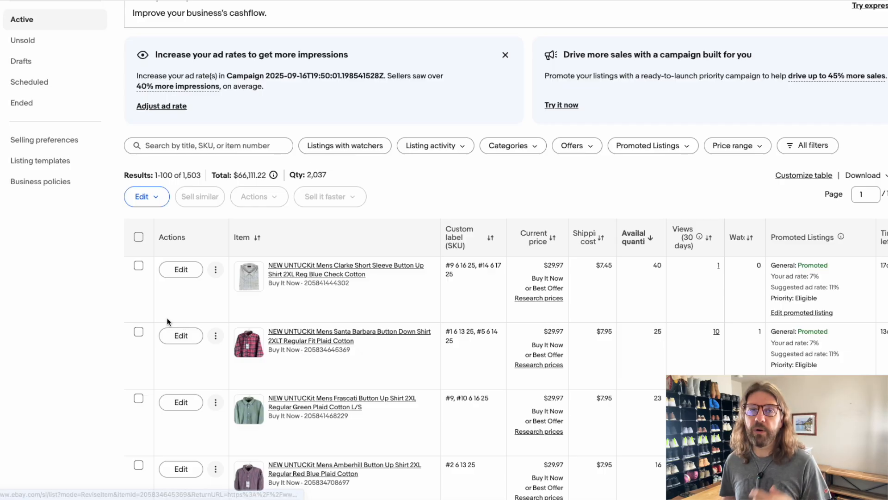
{"action": "scroll", "coordinate": [128, 314], "scroll_direction": "down", "scroll_amount": 1}
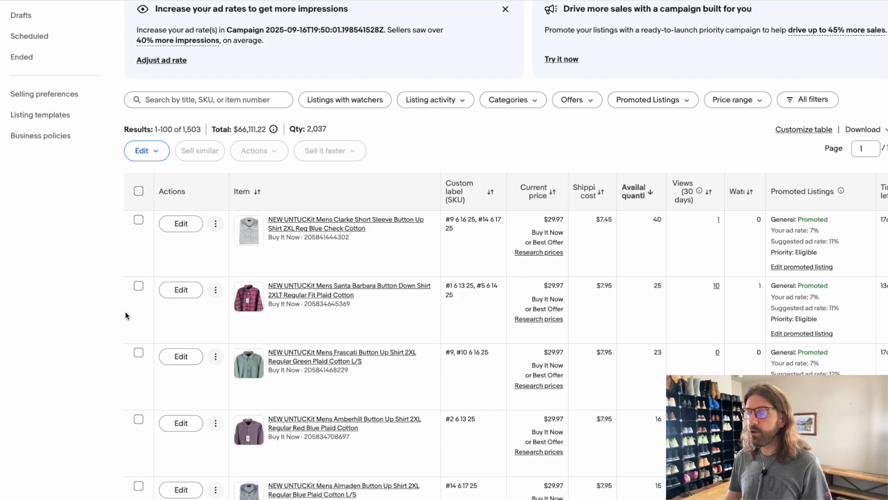
{"action": "left_click", "coordinate": [139, 219]}
{"action": "left_click", "coordinate": [138, 286]}
{"action": "left_click", "coordinate": [136, 354]}
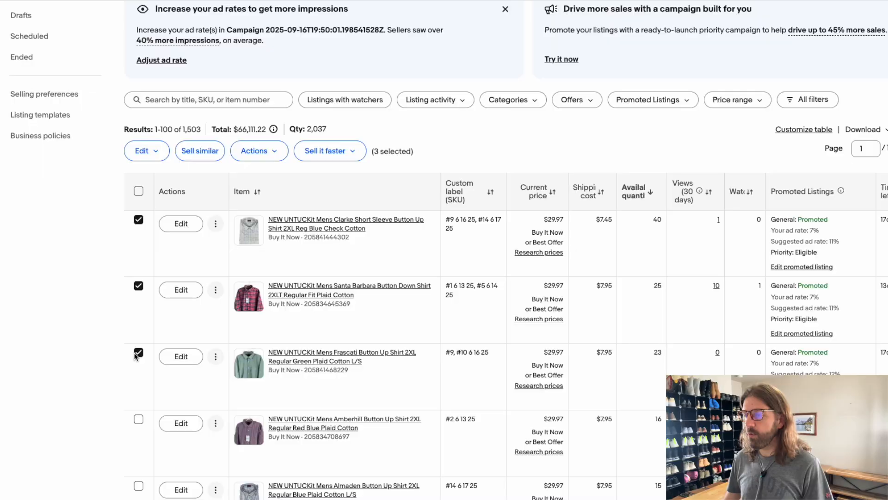
{"action": "left_click", "coordinate": [143, 151]}
{"action": "left_click", "coordinate": [155, 175]}
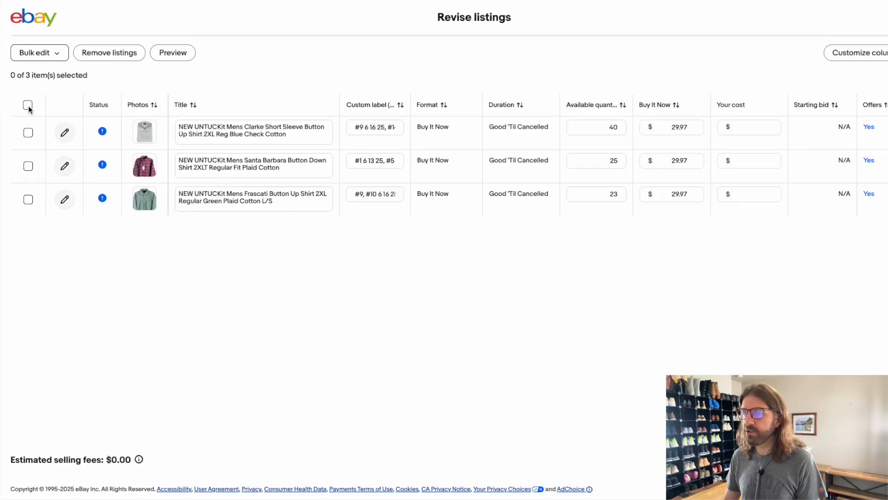
Select all three listings being revised and open the bulk edit of their shipping policy
{"action": "left_click", "coordinate": [27, 105]}
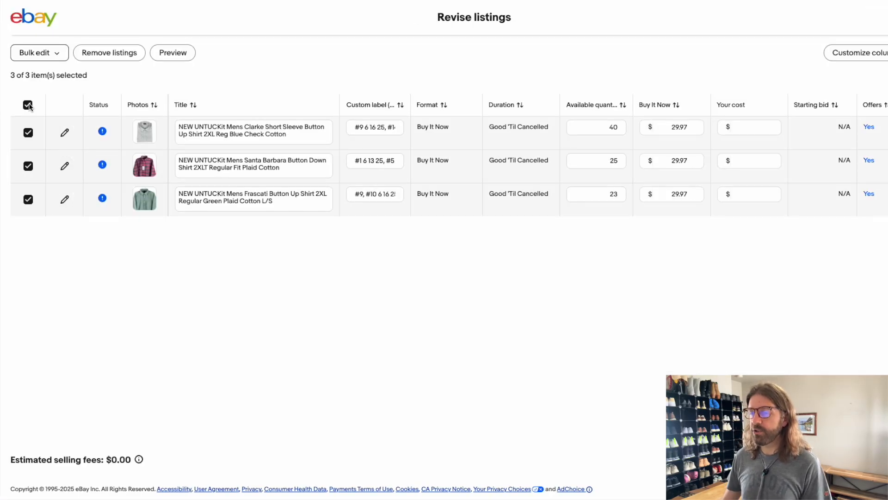
{"action": "left_click", "coordinate": [52, 54]}
{"action": "scroll", "coordinate": [52, 174], "scroll_direction": "down", "scroll_amount": 6}
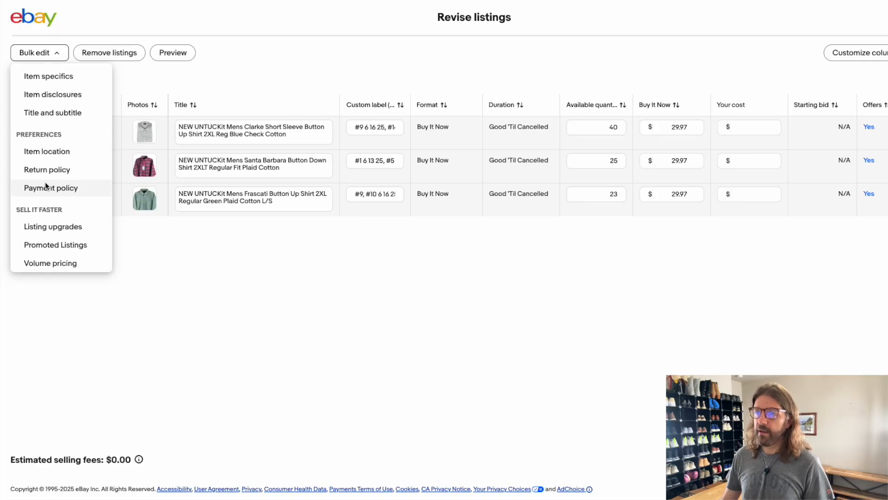
{"action": "scroll", "coordinate": [45, 187], "scroll_direction": "up", "scroll_amount": 6}
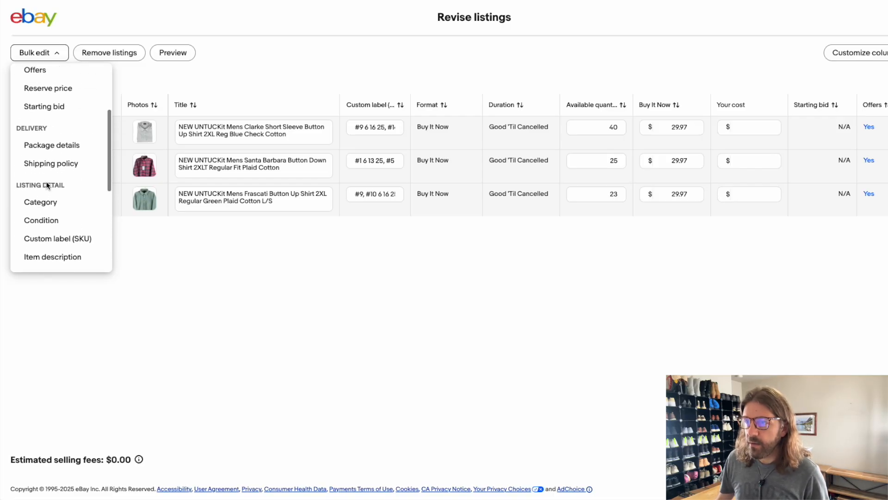
{"action": "left_click", "coordinate": [53, 170]}
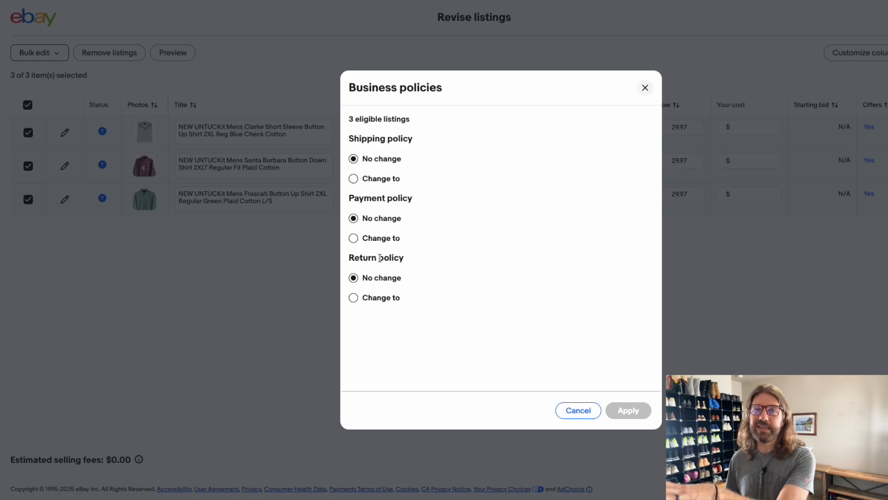
Change the three listings' shipping policy to "9-12oz |$7.45| Canada $16 / Worldwide $20" and save the choice
{"action": "left_click", "coordinate": [379, 182]}
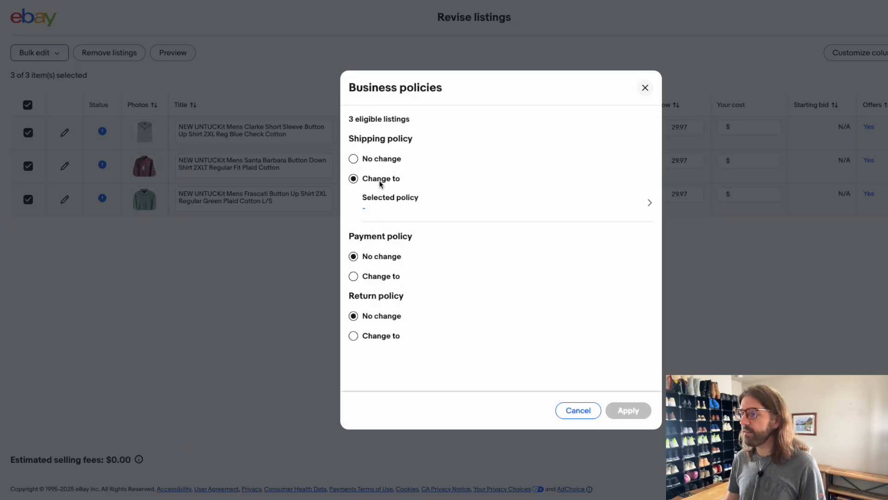
{"action": "left_click", "coordinate": [398, 211]}
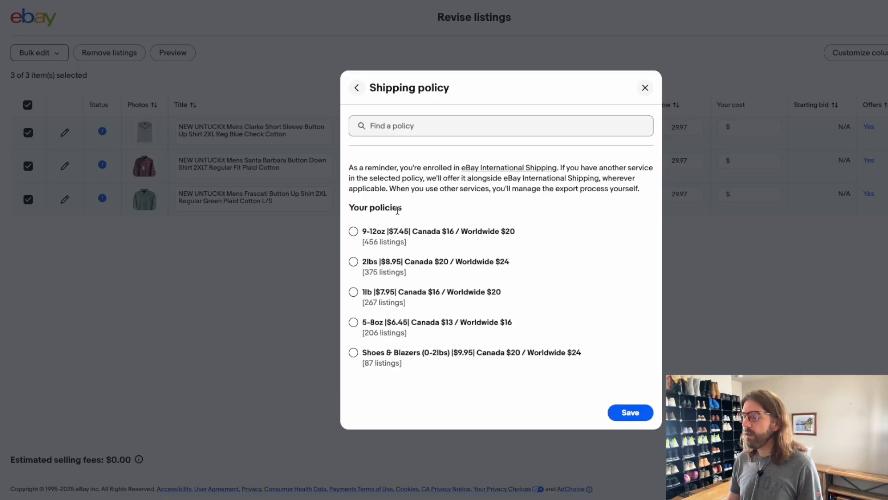
{"action": "left_click", "coordinate": [354, 232]}
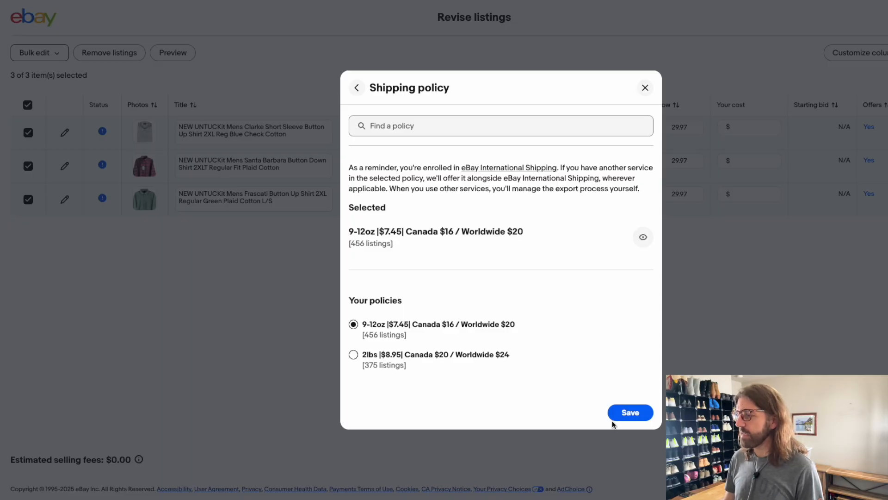
{"action": "left_click", "coordinate": [628, 413]}
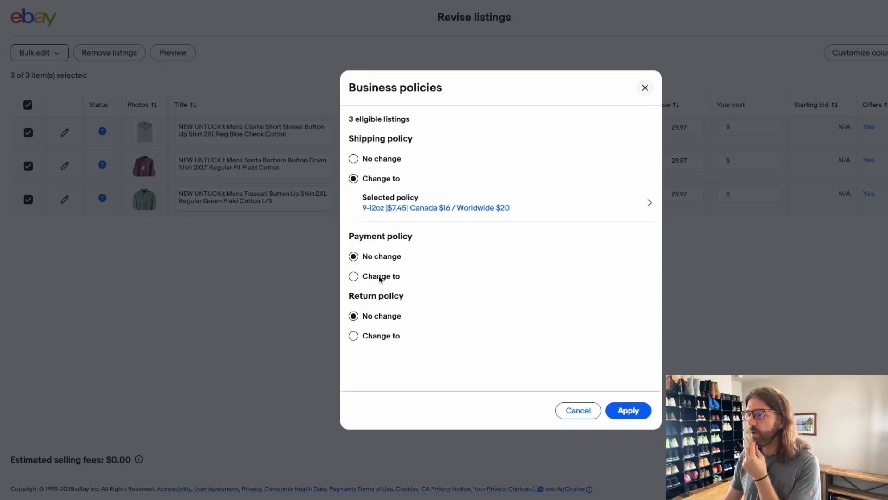
Change the three listings' return policy to "FREE Domestic Returns, BUYER PAID International Returns" and save the choice
{"action": "left_click", "coordinate": [376, 337]}
{"action": "scroll", "coordinate": [377, 341], "scroll_direction": "down", "scroll_amount": 1}
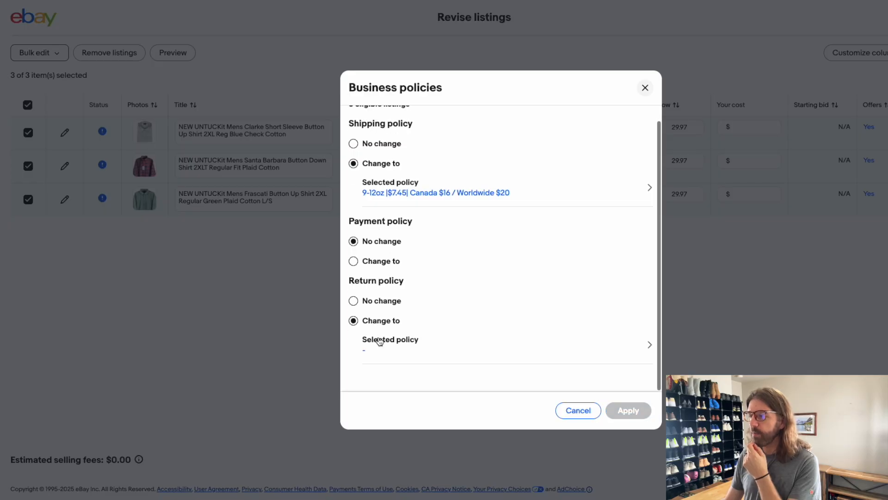
{"action": "left_click", "coordinate": [385, 358]}
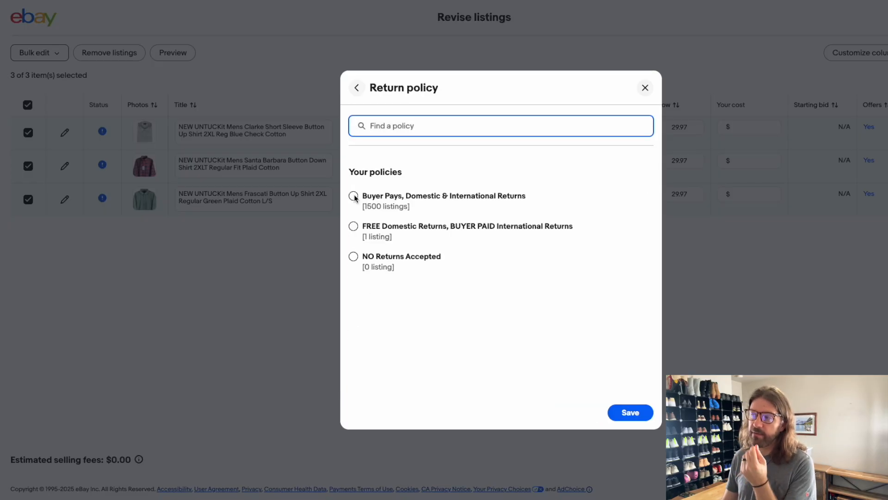
{"action": "left_click", "coordinate": [353, 226]}
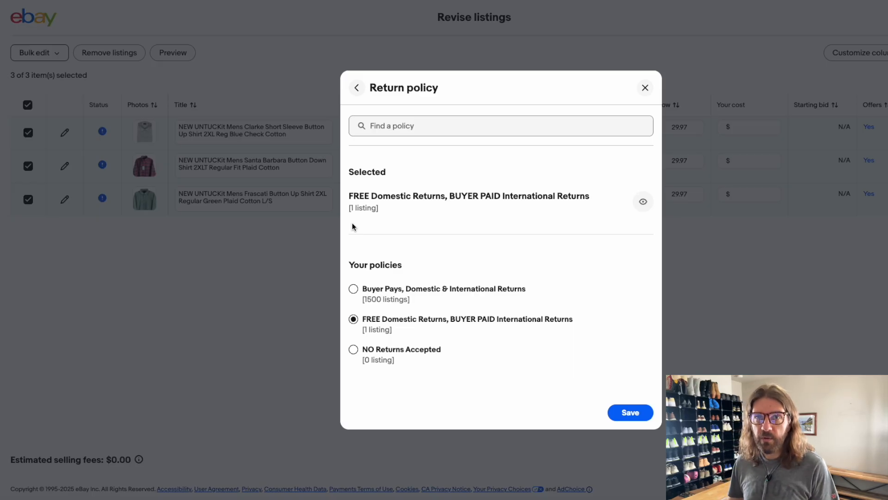
{"action": "left_click", "coordinate": [639, 418]}
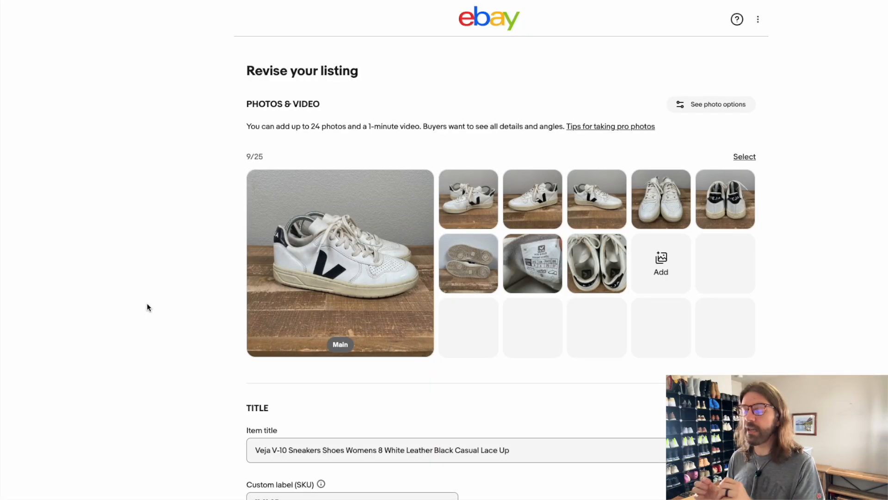
Choose "eBay Managed Payments" as the payment policy of the Veja V-10 Sneakers listing
{"action": "scroll", "coordinate": [149, 307], "scroll_direction": "down", "scroll_amount": 3}
{"action": "scroll", "coordinate": [312, 327], "scroll_direction": "down", "scroll_amount": 1}
{"action": "scroll", "coordinate": [313, 327], "scroll_direction": "down", "scroll_amount": 15}
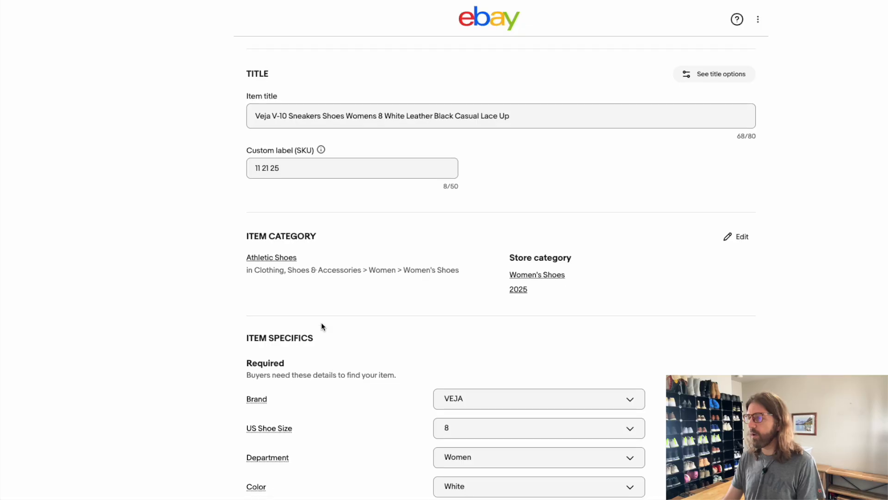
{"action": "scroll", "coordinate": [326, 326], "scroll_direction": "down", "scroll_amount": 18}
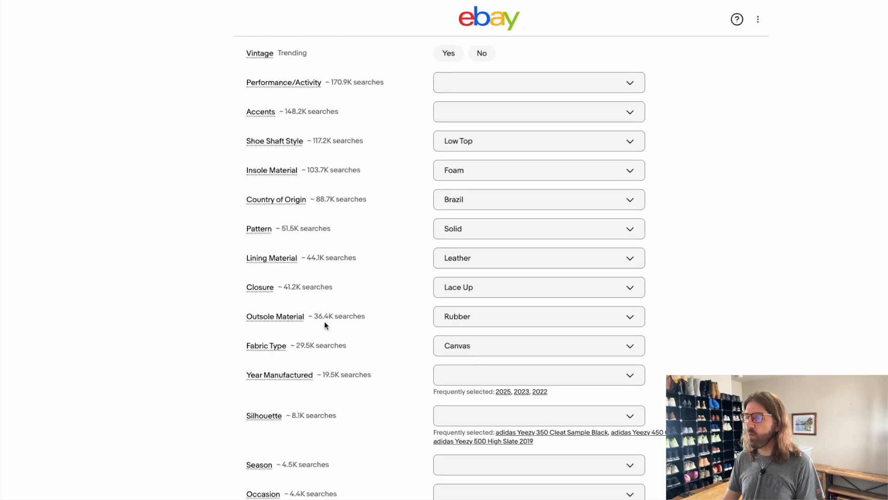
{"action": "scroll", "coordinate": [325, 324], "scroll_direction": "down", "scroll_amount": 10}
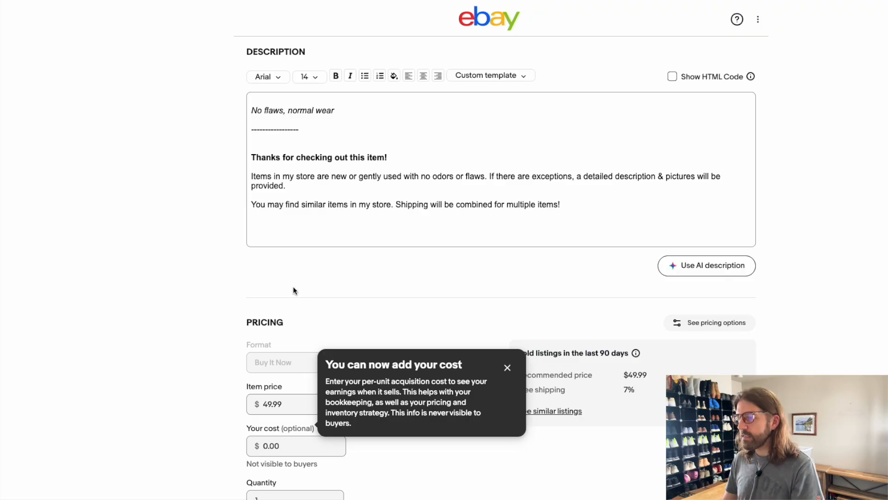
{"action": "scroll", "coordinate": [292, 286], "scroll_direction": "down", "scroll_amount": 6}
{"action": "scroll", "coordinate": [228, 237], "scroll_direction": "down", "scroll_amount": 3}
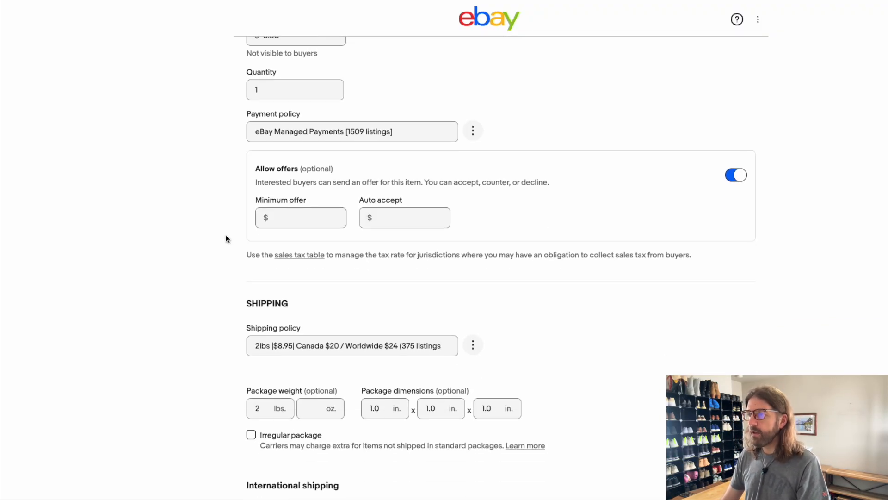
{"action": "scroll", "coordinate": [234, 185], "scroll_direction": "up", "scroll_amount": 1}
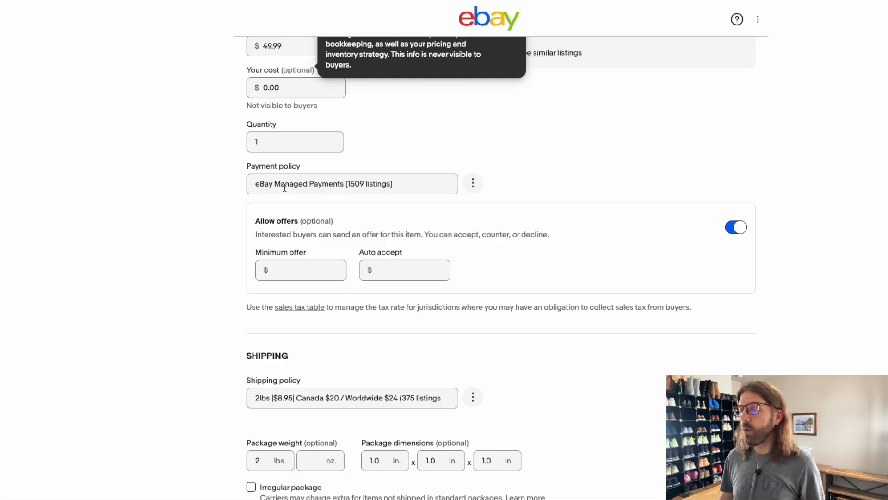
{"action": "left_click", "coordinate": [285, 188]}
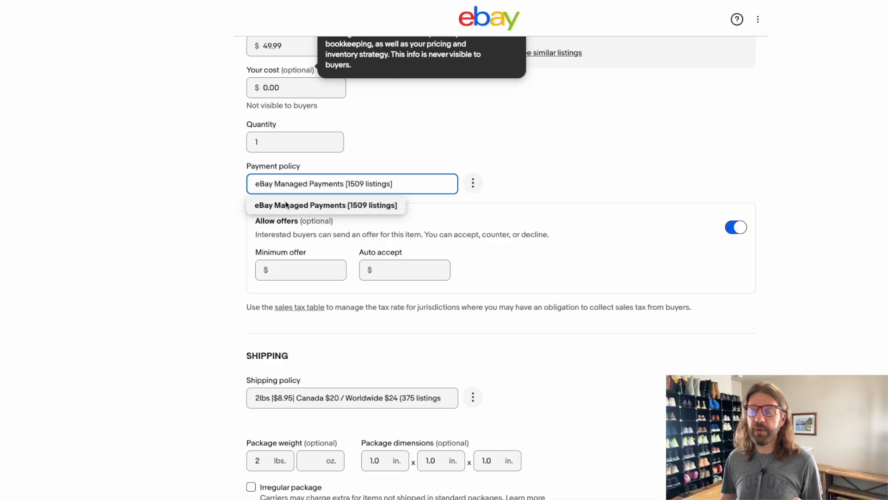
{"action": "left_click", "coordinate": [286, 205]}
{"action": "left_click", "coordinate": [336, 184]}
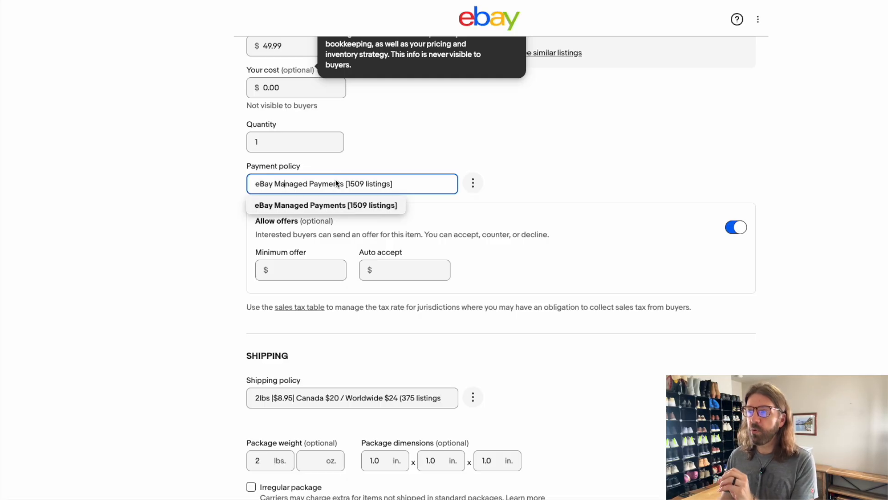
{"action": "left_click", "coordinate": [318, 205]}
Set the sneaker listing's shipping policy to "Shoes"
{"action": "scroll", "coordinate": [235, 289], "scroll_direction": "down", "scroll_amount": 5}
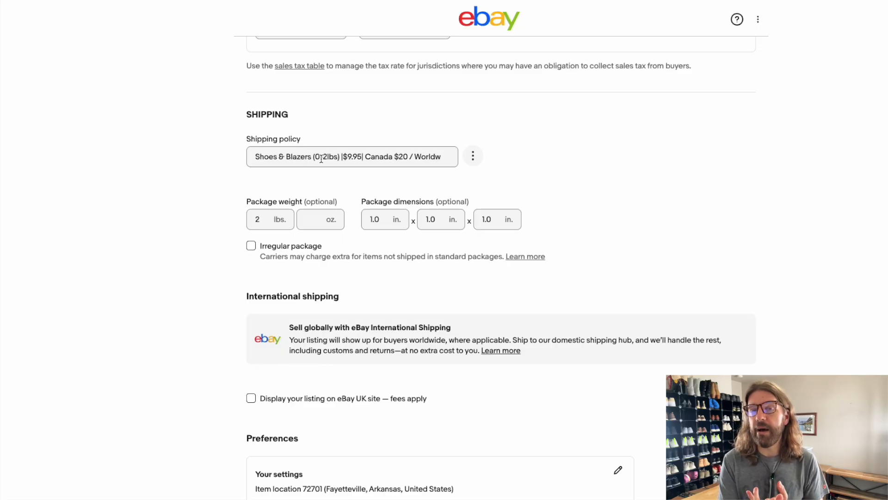
{"action": "left_click", "coordinate": [321, 158]}
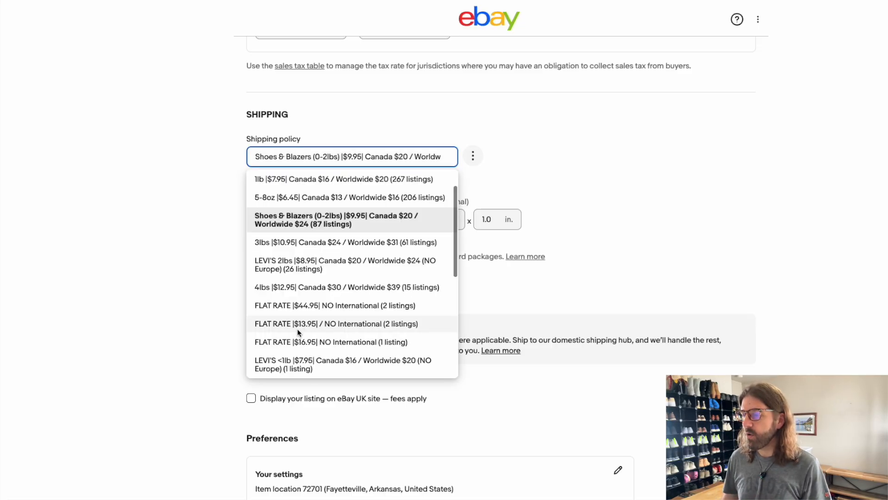
{"action": "scroll", "coordinate": [296, 342], "scroll_direction": "down", "scroll_amount": 5}
{"action": "left_click", "coordinate": [300, 368]}
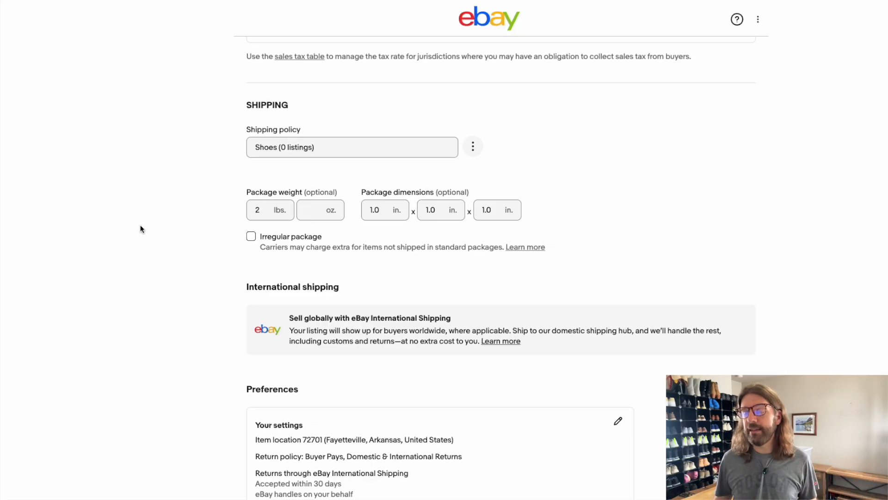
Choose "Buyer Pays, Domestic & International Returns" as the return policy in the listing's preferences and close the settings
{"action": "scroll", "coordinate": [181, 205], "scroll_direction": "down", "scroll_amount": 5}
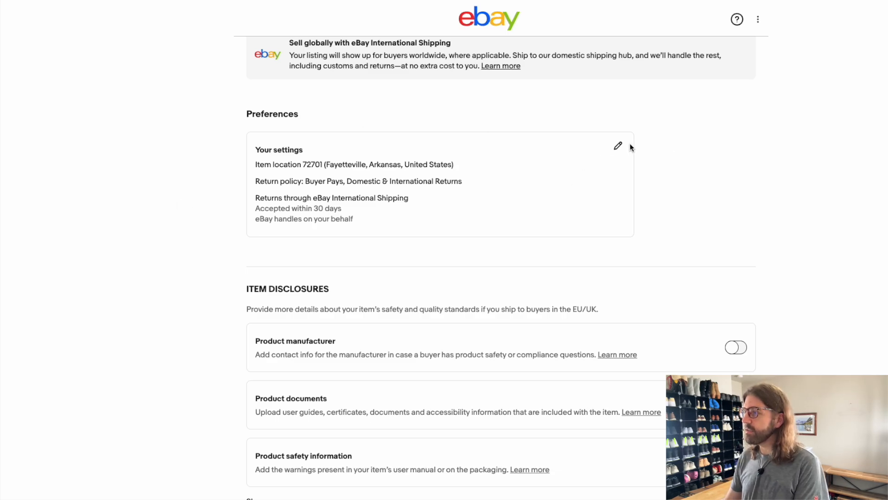
{"action": "left_click", "coordinate": [618, 146]}
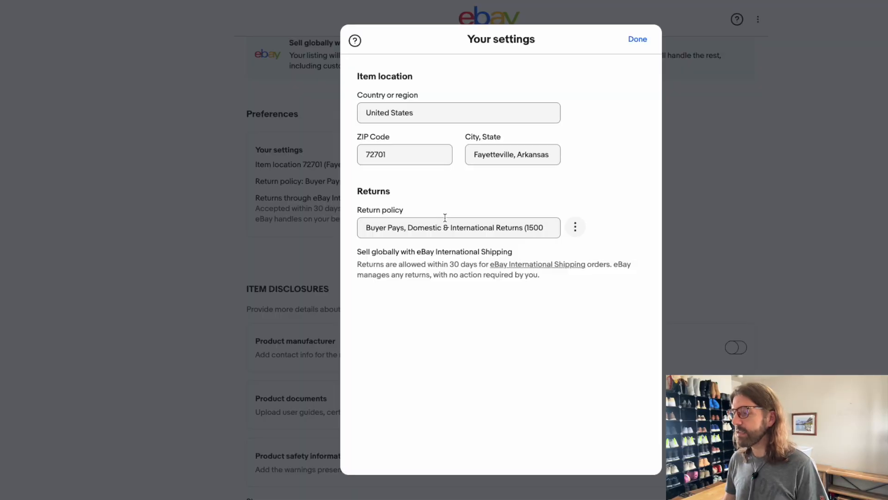
{"action": "left_click", "coordinate": [453, 226]}
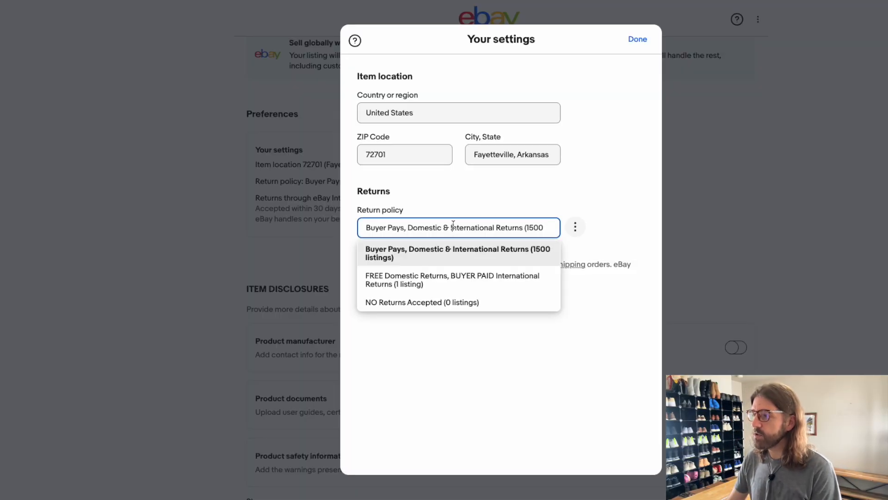
{"action": "left_click", "coordinate": [446, 253]}
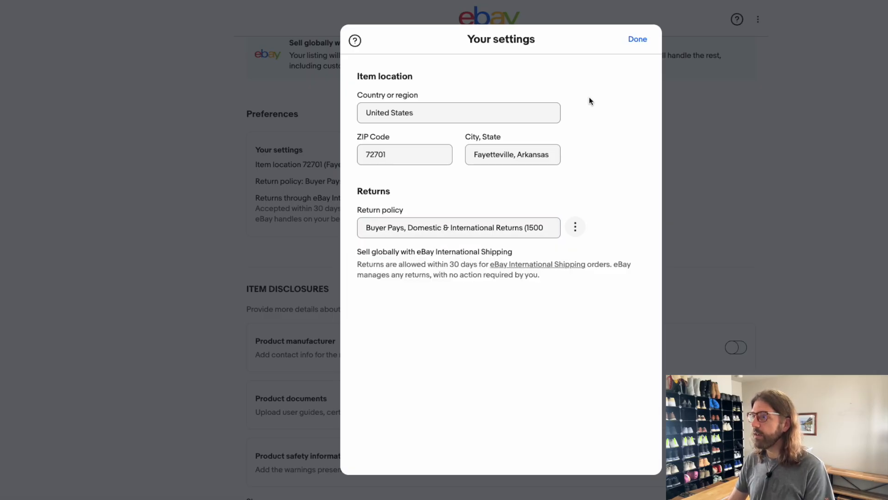
{"action": "left_click", "coordinate": [637, 38]}
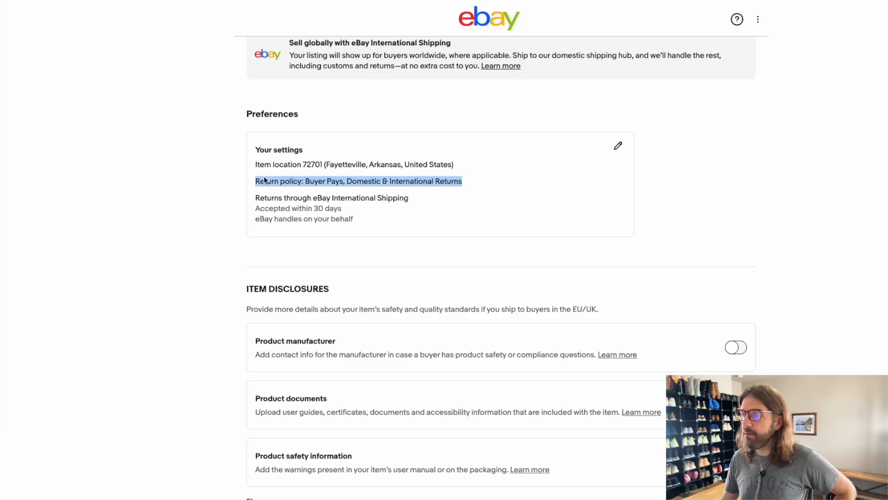